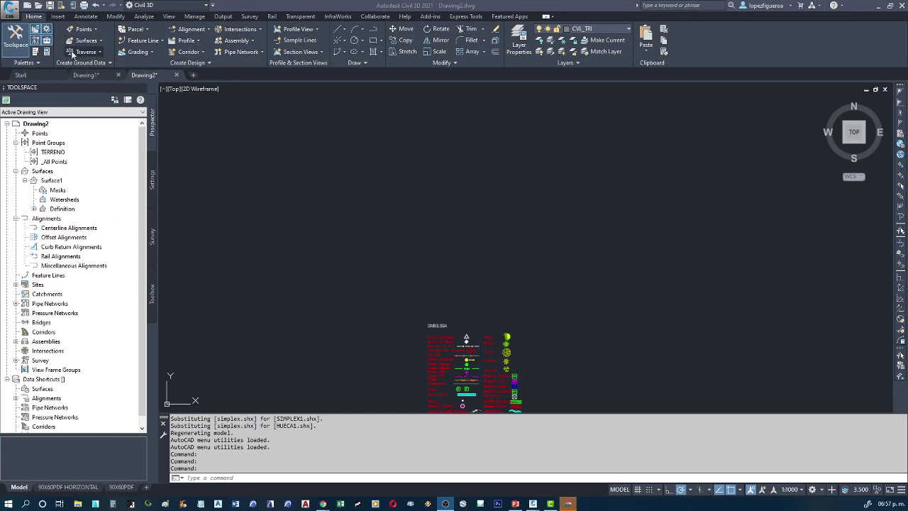
Step: Open the application menu to show Close's Current Drawing and All Drawings choices
left_click(12, 12)
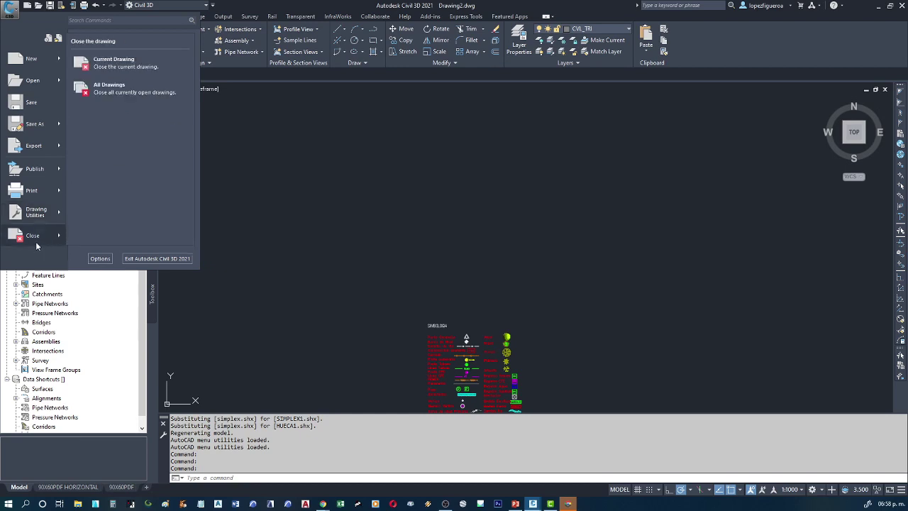
Step: Dismiss the application menu and try the Drafting & Annotation and 3D Modeling workspaces
mouse_move(33, 236)
left_click(293, 6)
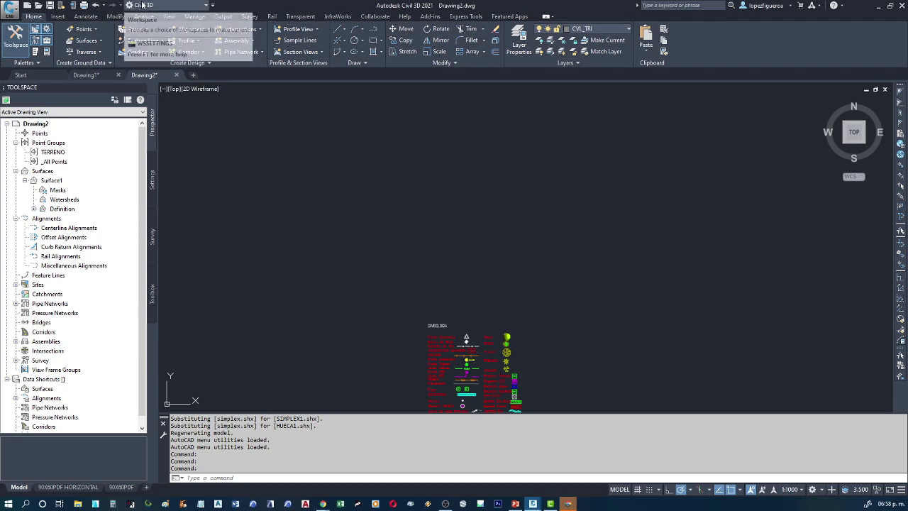
left_click(205, 7)
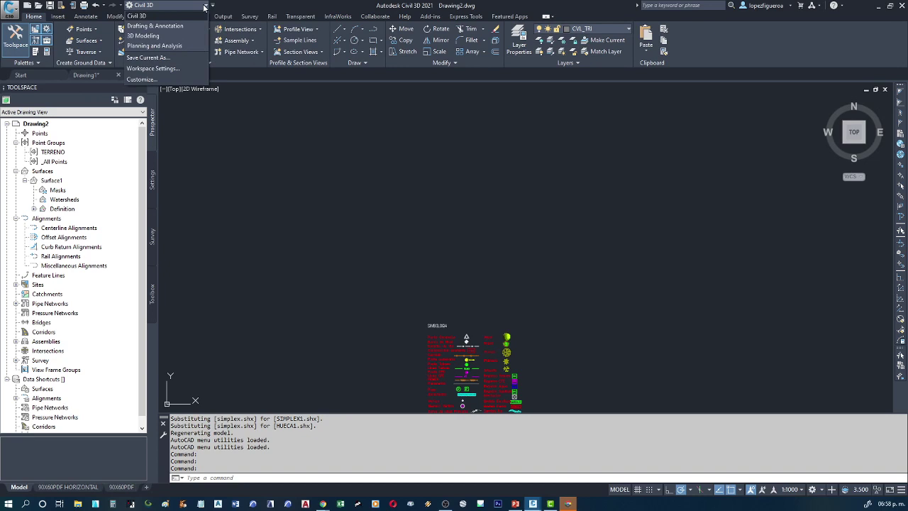
left_click(171, 26)
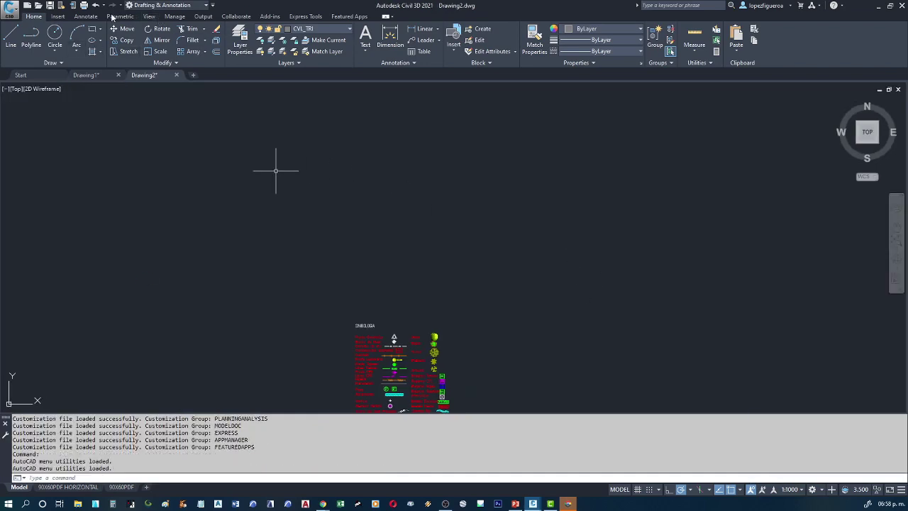
left_click(202, 6)
left_click(157, 42)
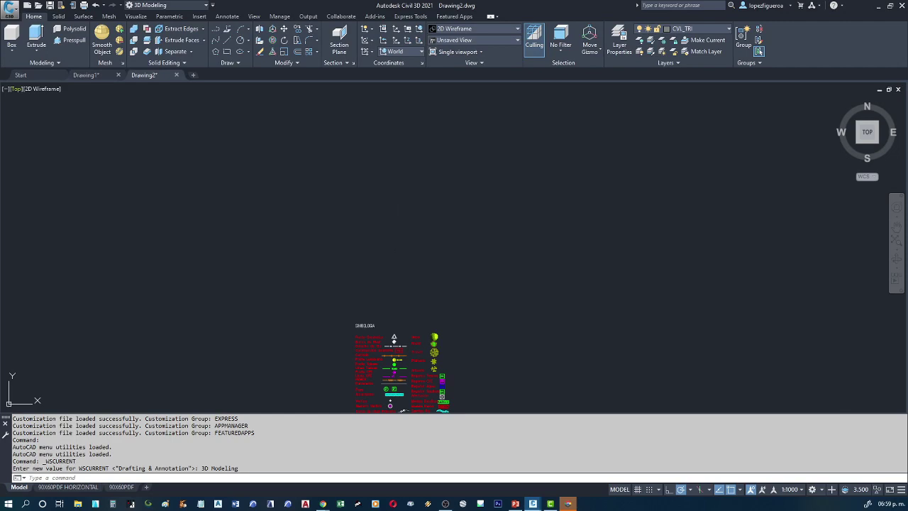
Step: Open and position the tool palettes, try Planning and Analysis, then return to the Civil 3D workspace
key("ctrl+3")
left_click_drag(703, 166, 600, 165)
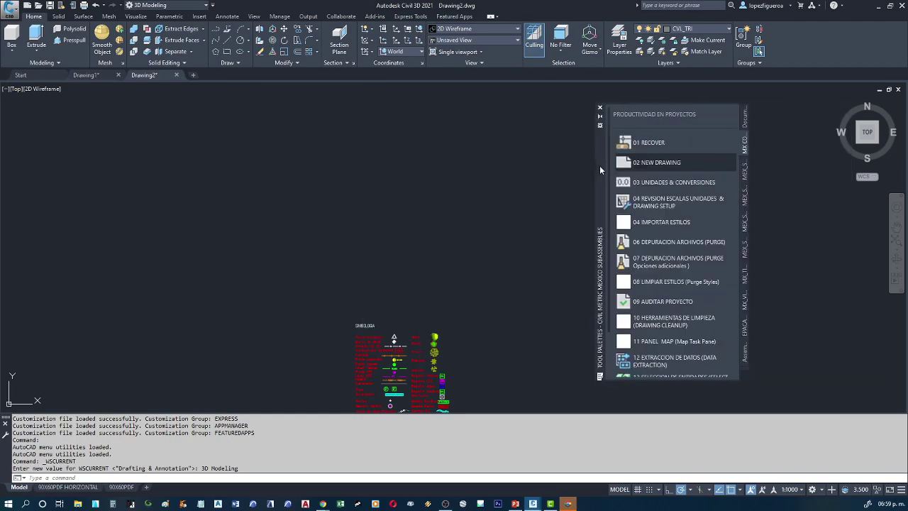
left_click(198, 5)
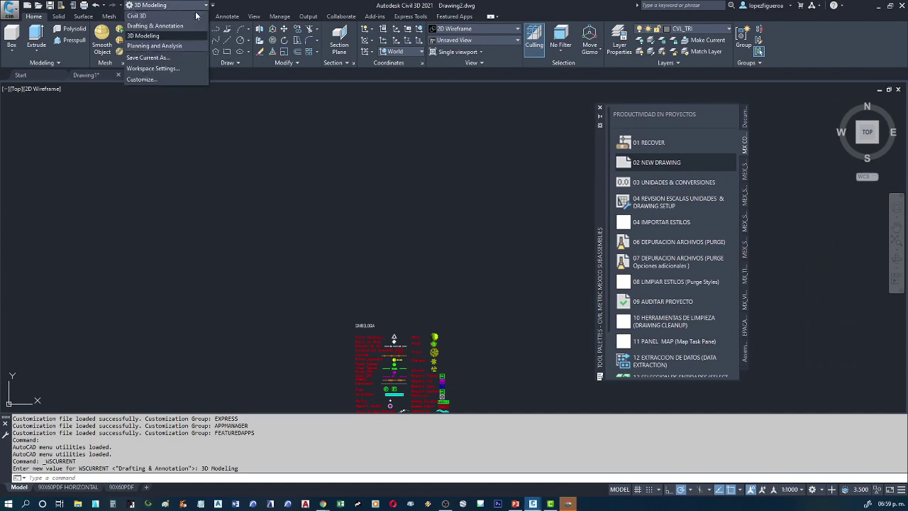
left_click(164, 49)
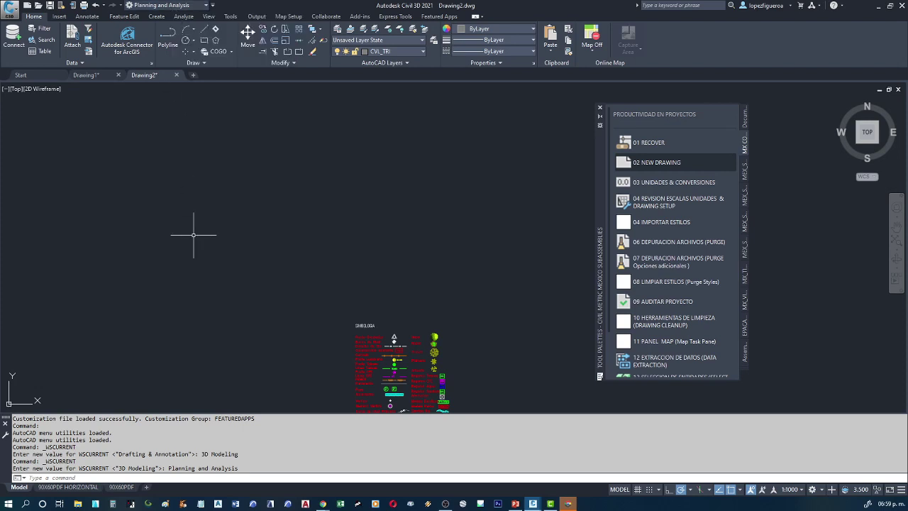
left_click(202, 5)
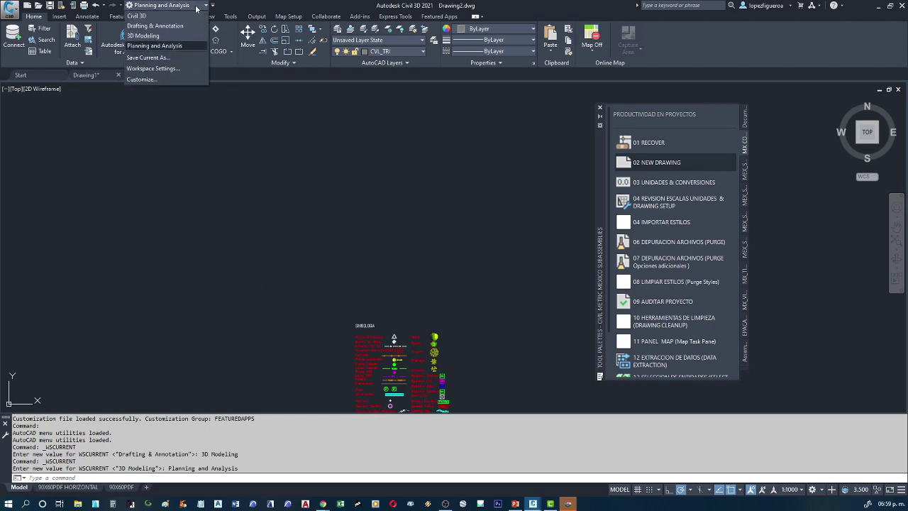
left_click(153, 14)
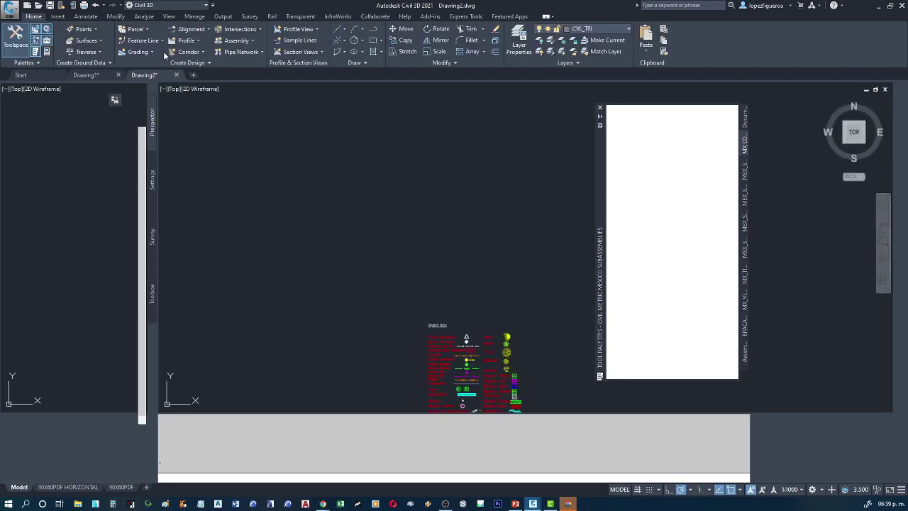
Step: Show the classic menu bar from the Quick Access Toolbar and browse the Points menu
left_click(213, 6)
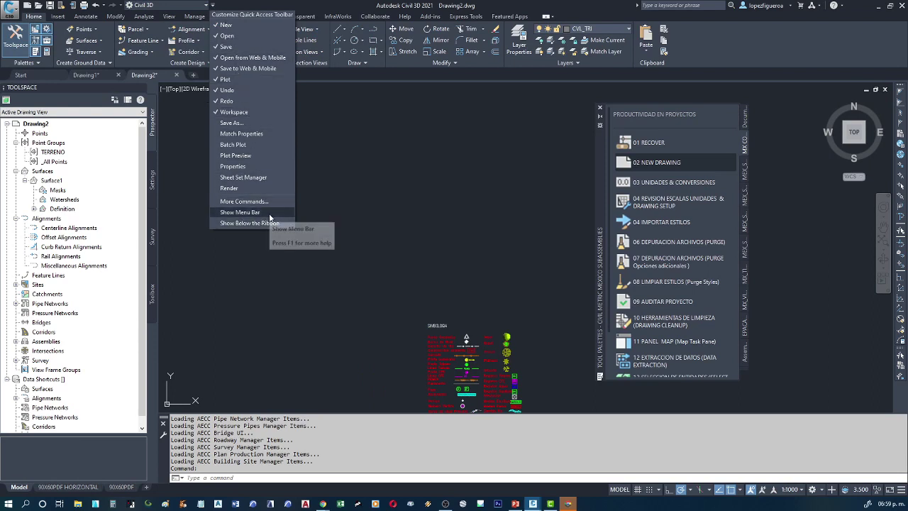
left_click(270, 214)
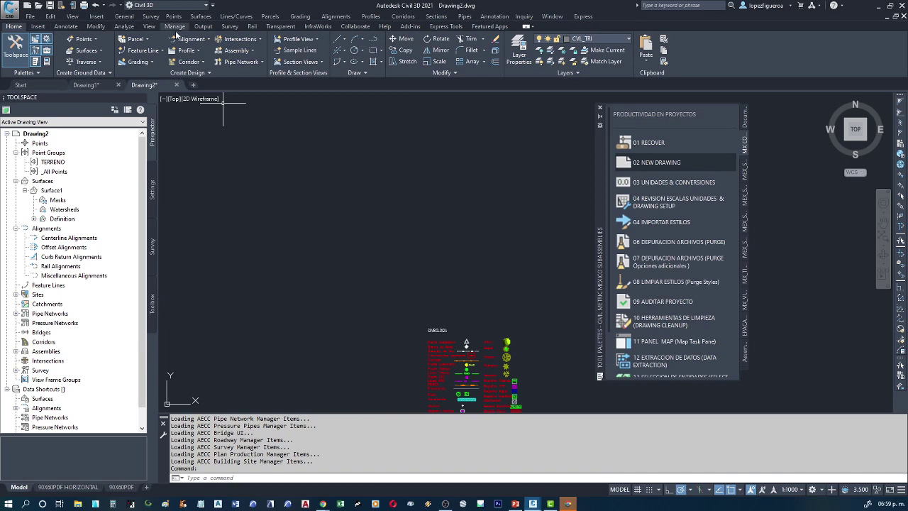
left_click(180, 19)
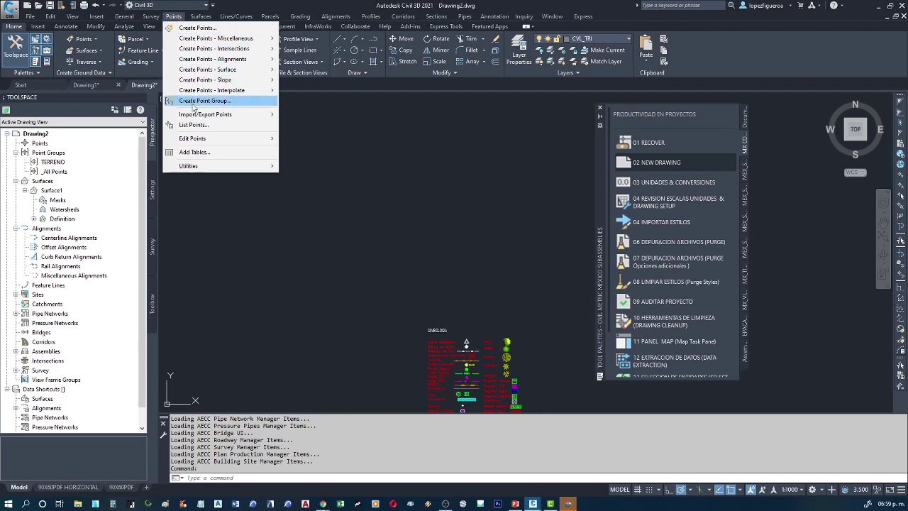
mouse_move(201, 17)
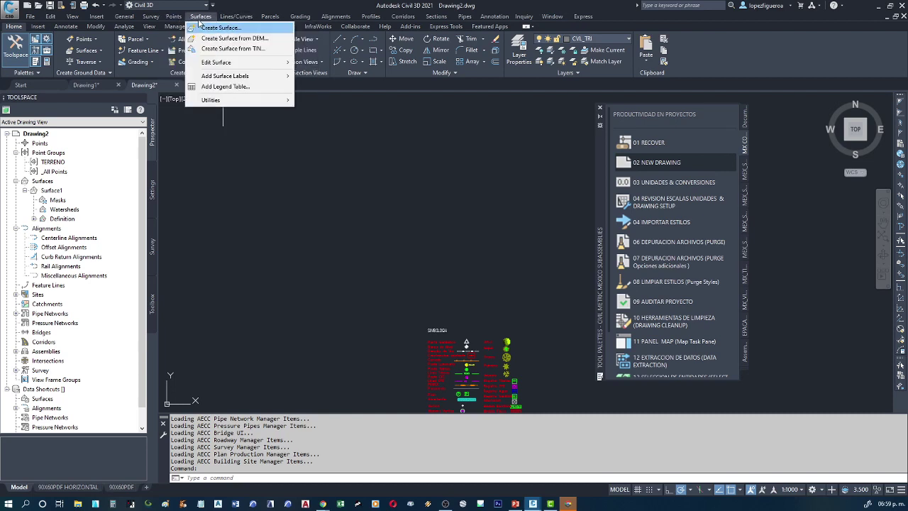
left_click(282, 5)
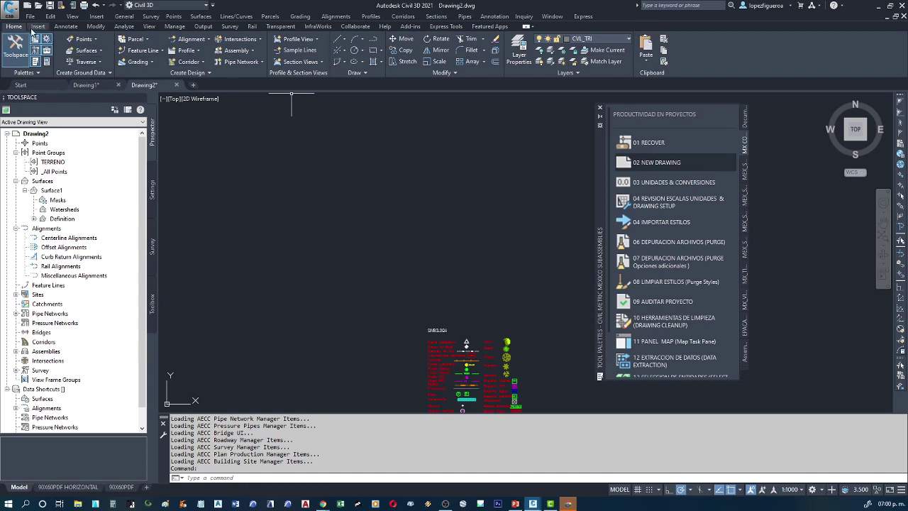
Step: Go through each ribbon tab from Insert to Help, then return to Home
left_click(38, 26)
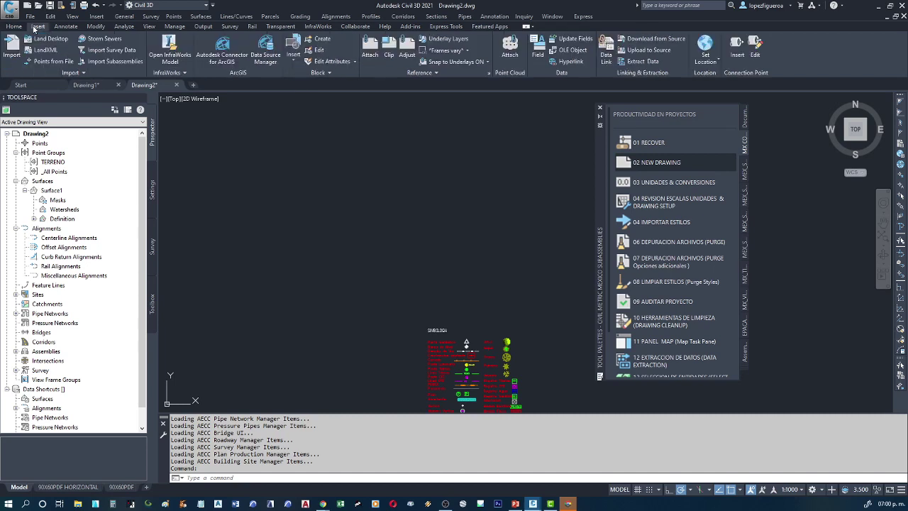
left_click(65, 26)
left_click(96, 26)
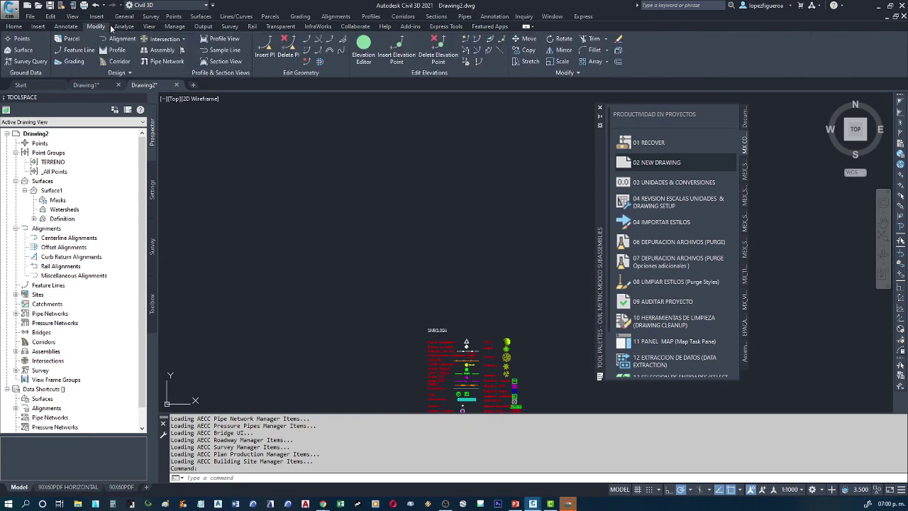
left_click(124, 26)
left_click(149, 27)
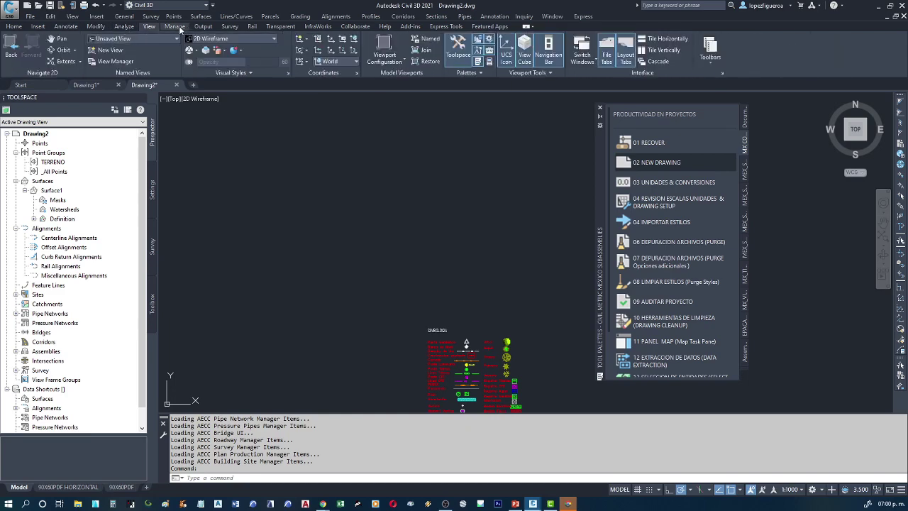
left_click(175, 26)
left_click(203, 26)
left_click(229, 26)
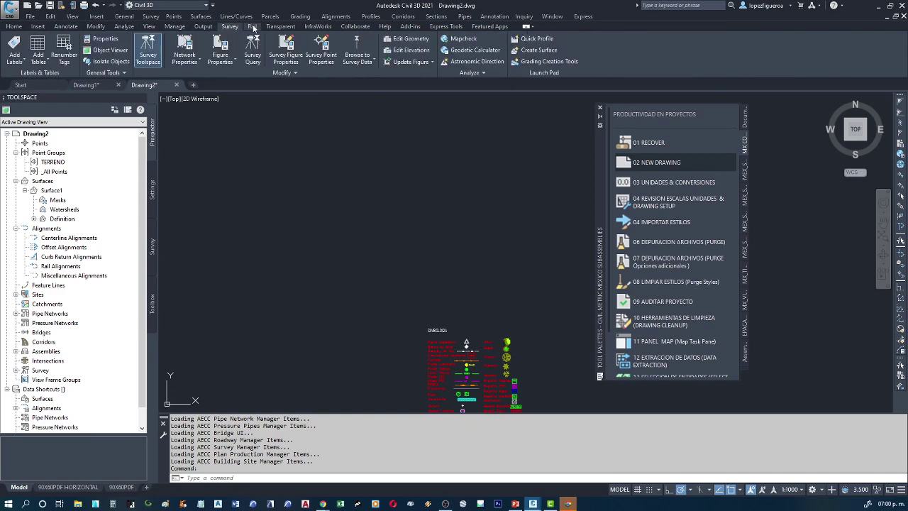
left_click(252, 26)
left_click(279, 26)
left_click(318, 27)
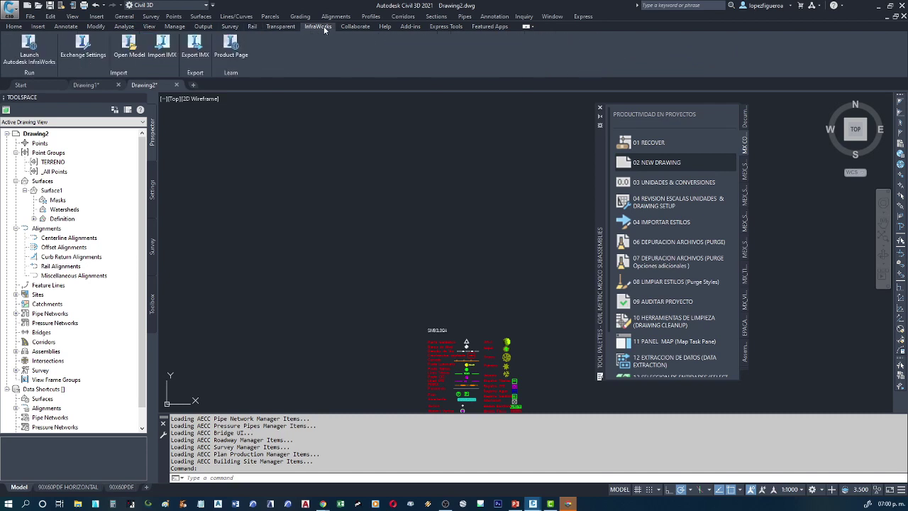
left_click(355, 26)
left_click(387, 27)
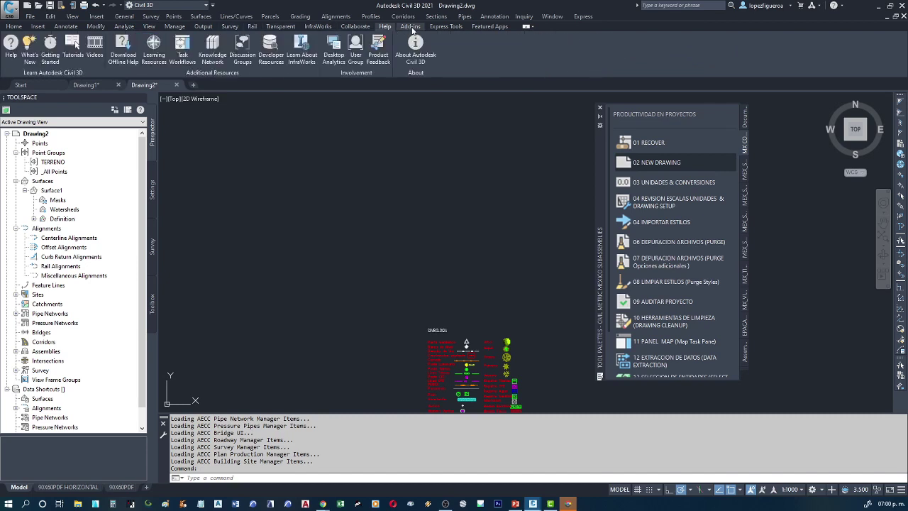
left_click(14, 27)
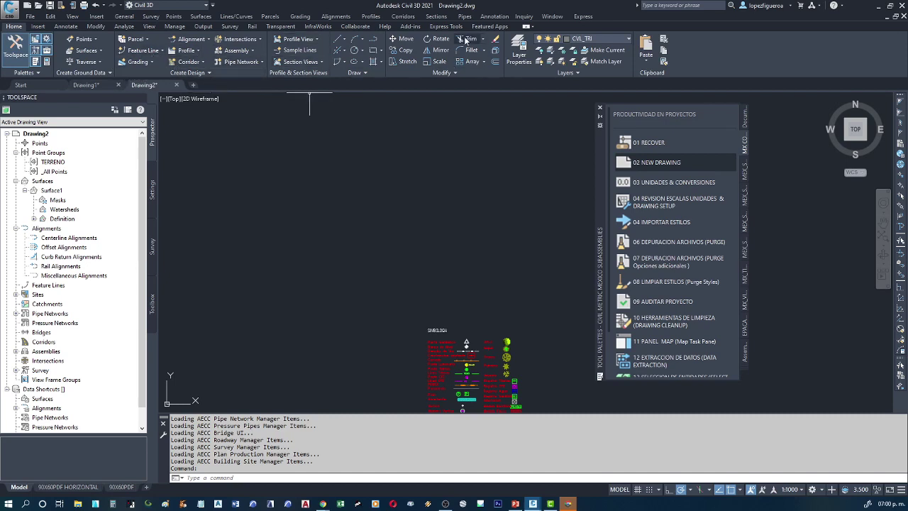
Step: Close the tool palettes, reopen Toolspace, and browse Drawing2's point groups, surfaces and alignments
left_click(600, 111)
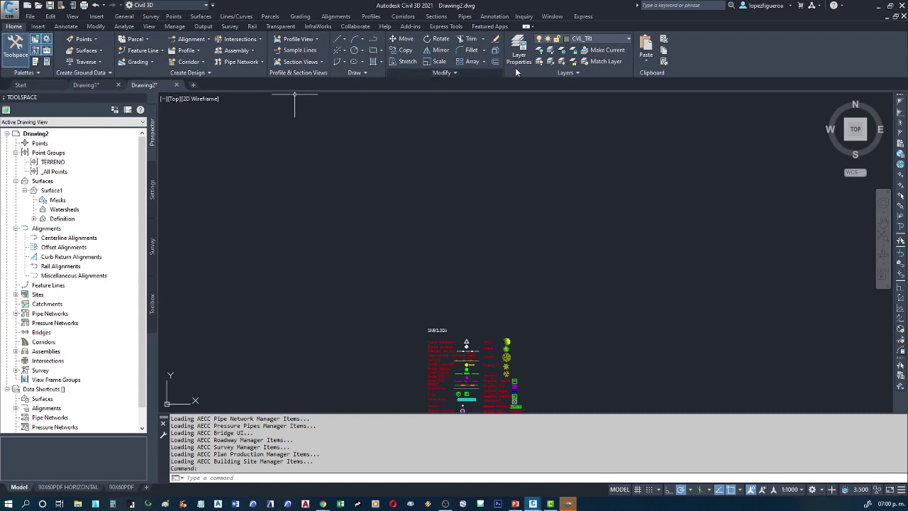
left_click(15, 46)
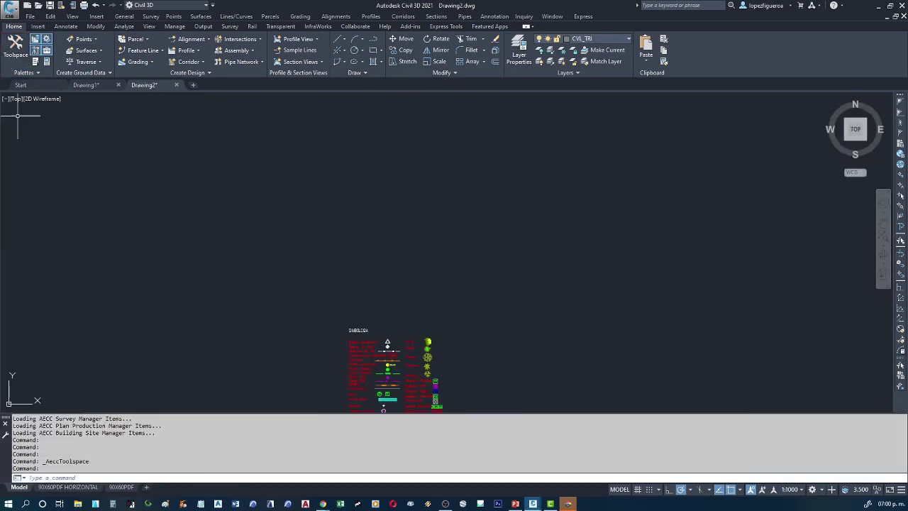
left_click(18, 53)
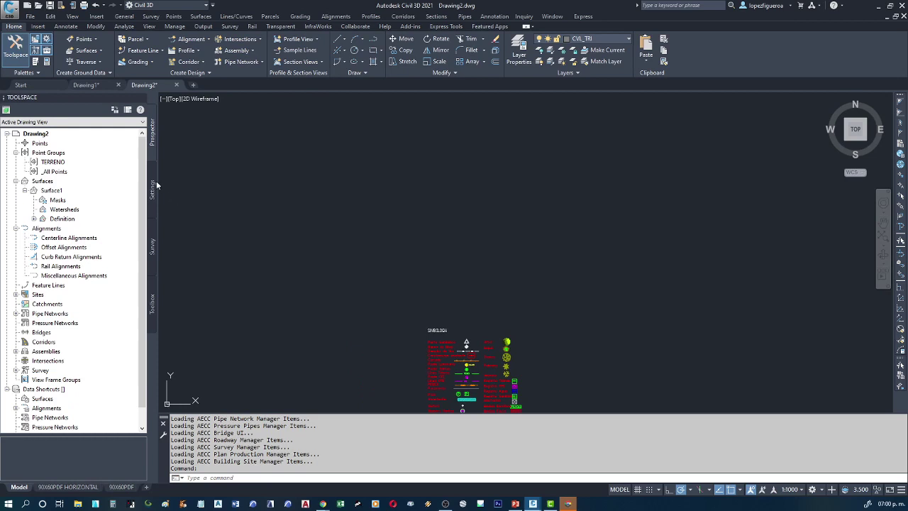
left_click(63, 153)
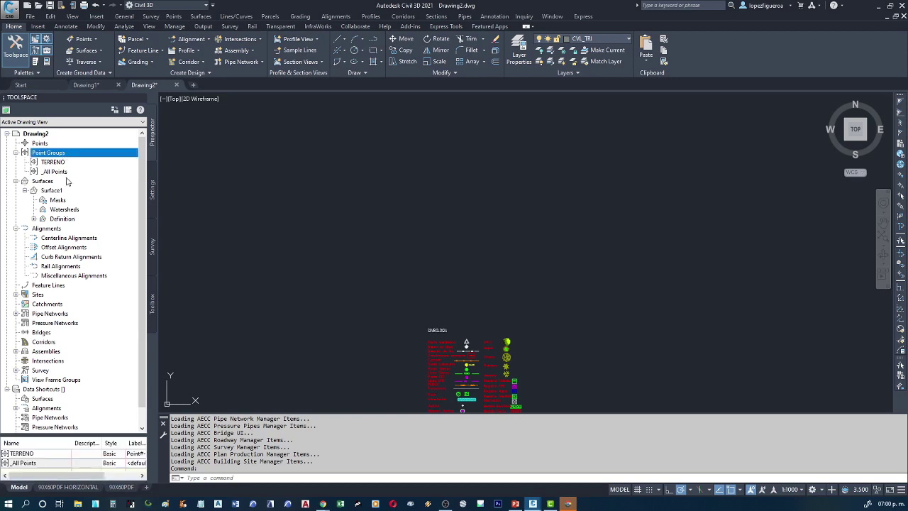
left_click(68, 183)
left_click(58, 230)
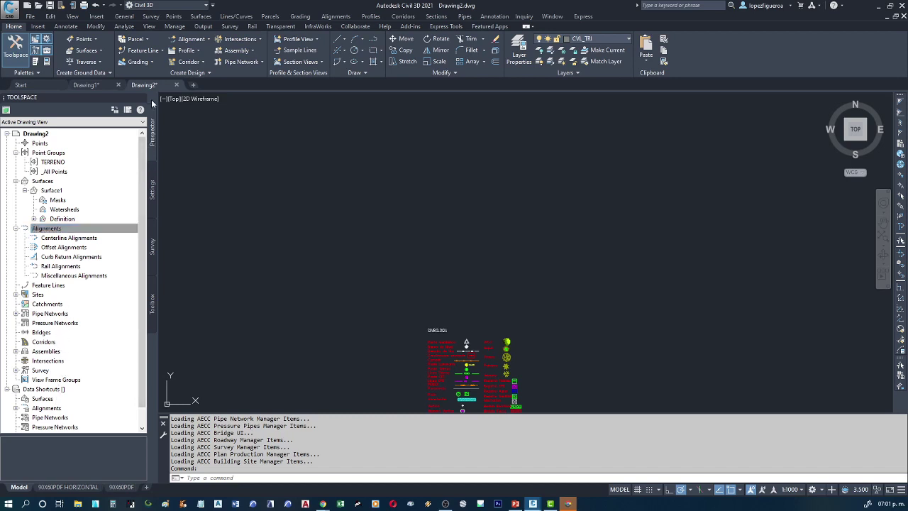
Step: On the Settings tree, open Edit Drawing Settings for Drawing2
left_click(150, 186)
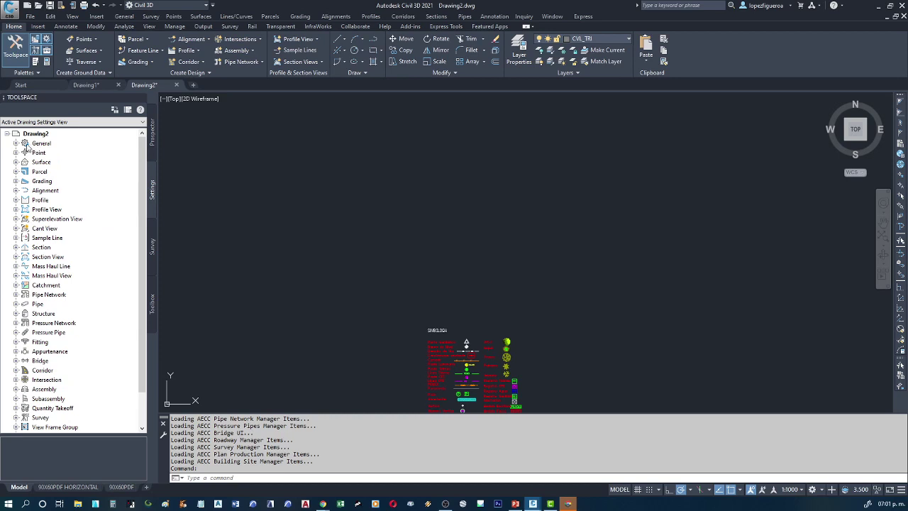
left_click(16, 144)
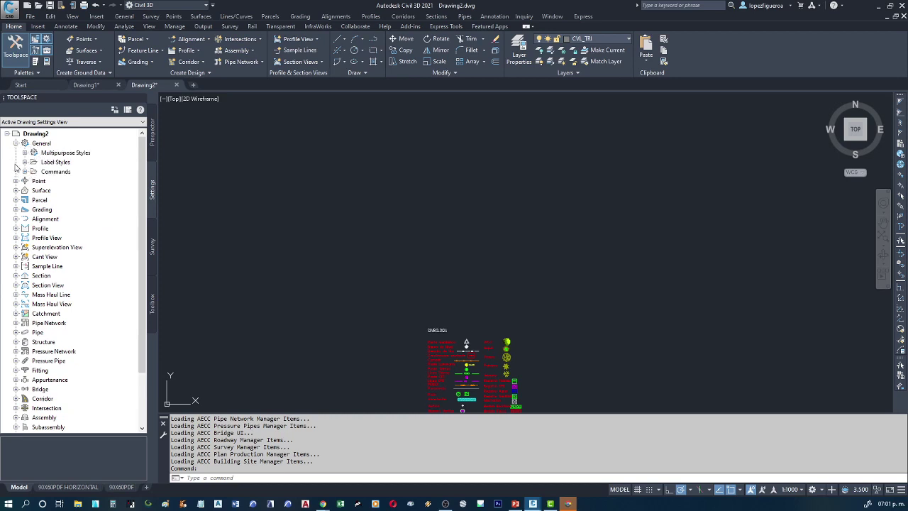
left_click(15, 143)
left_click(46, 135)
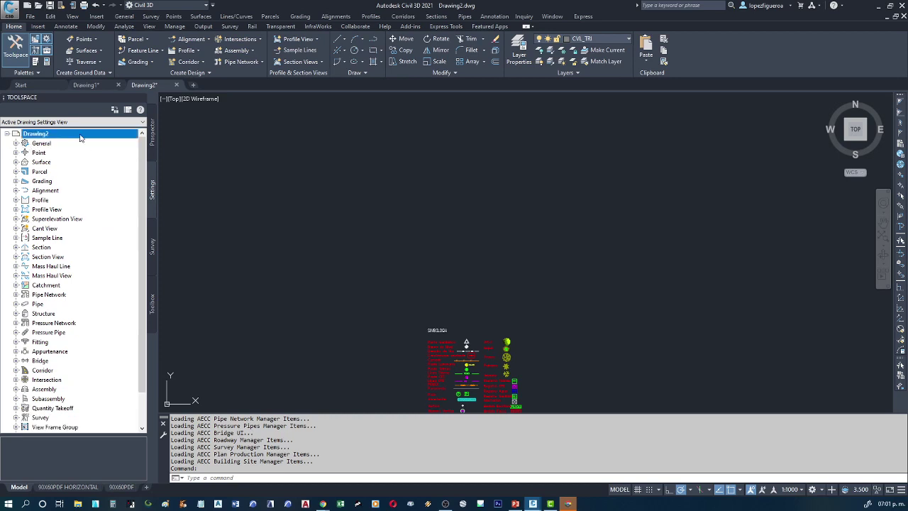
right_click(72, 137)
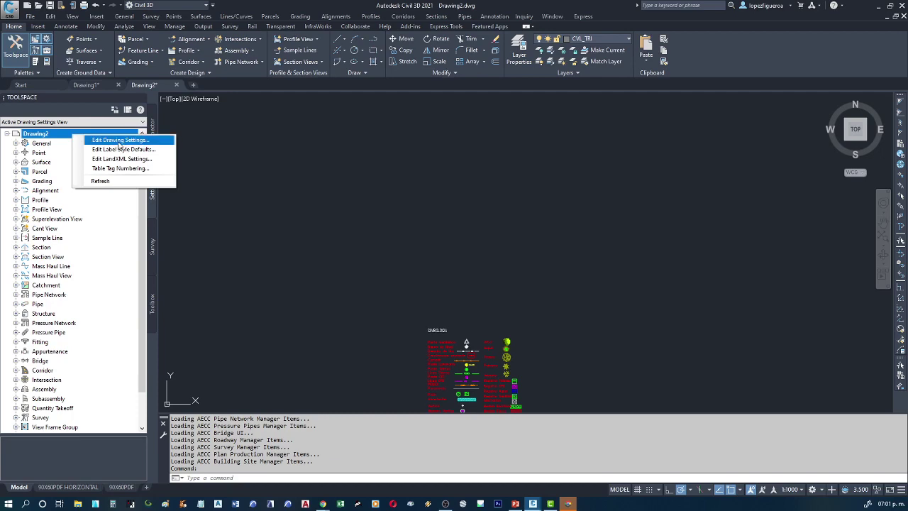
left_click(119, 141)
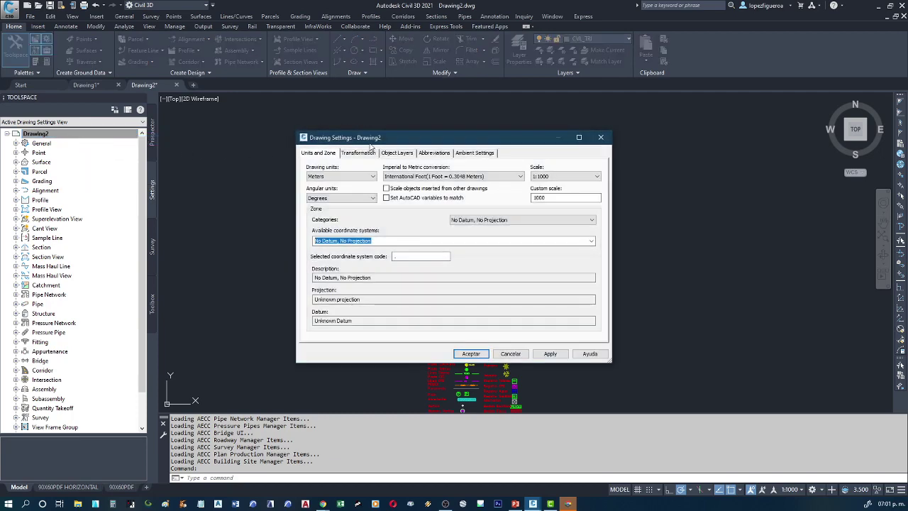
Step: Enter UTM84-14N as the coordinate system code, apply and accept, then zoom the drawing
left_click_drag(389, 140, 301, 138)
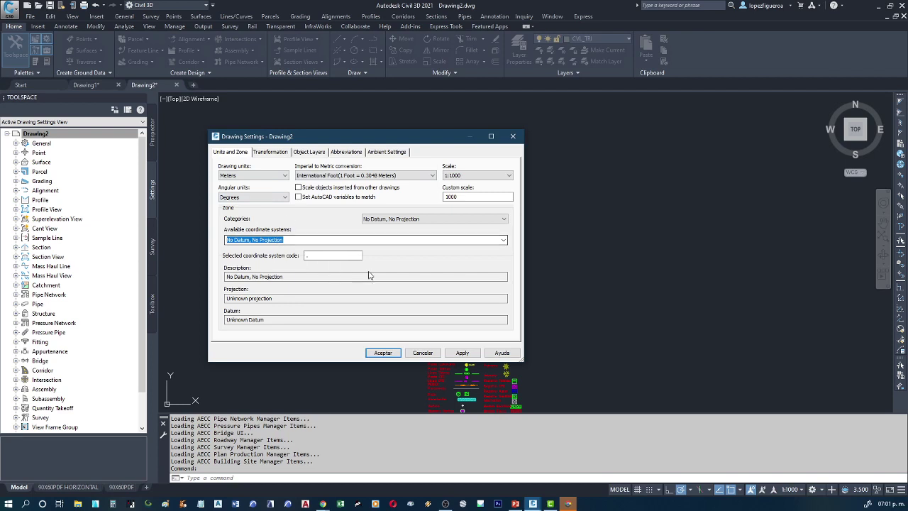
left_click(504, 242)
left_click(503, 241)
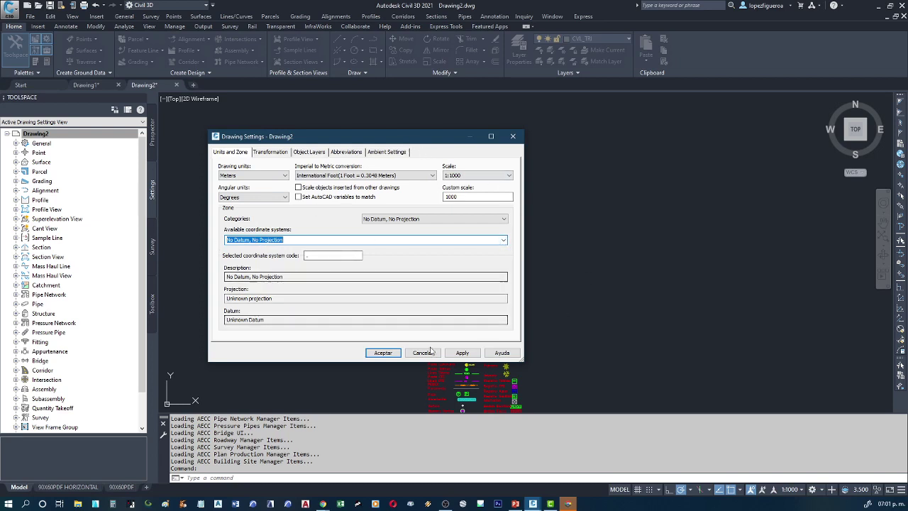
left_click(304, 256)
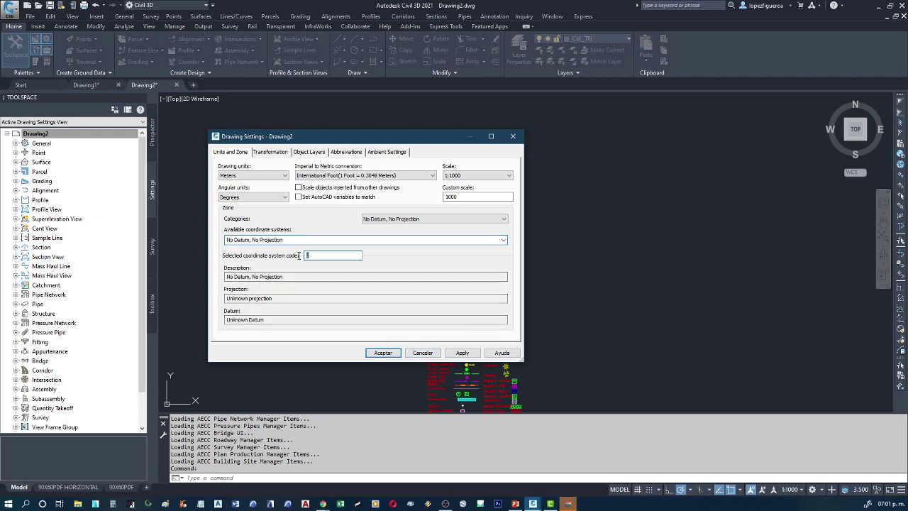
type("UTM84-14")
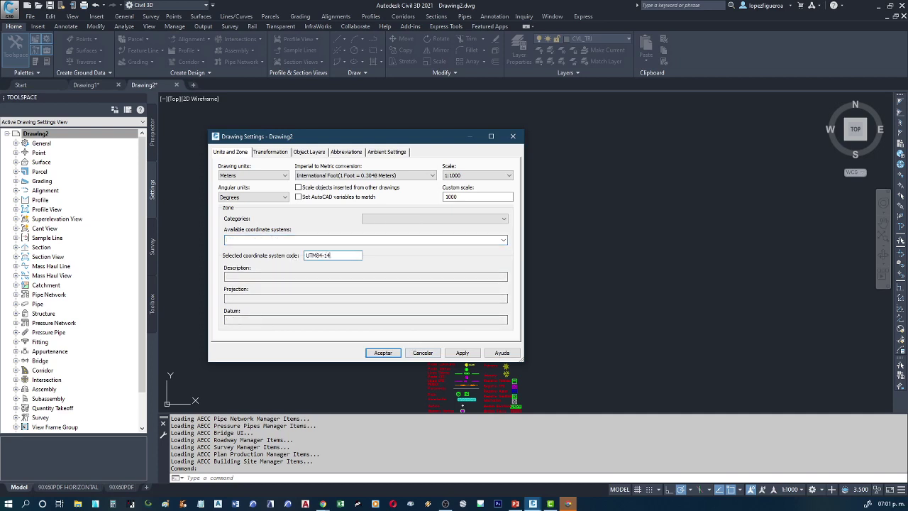
type("N")
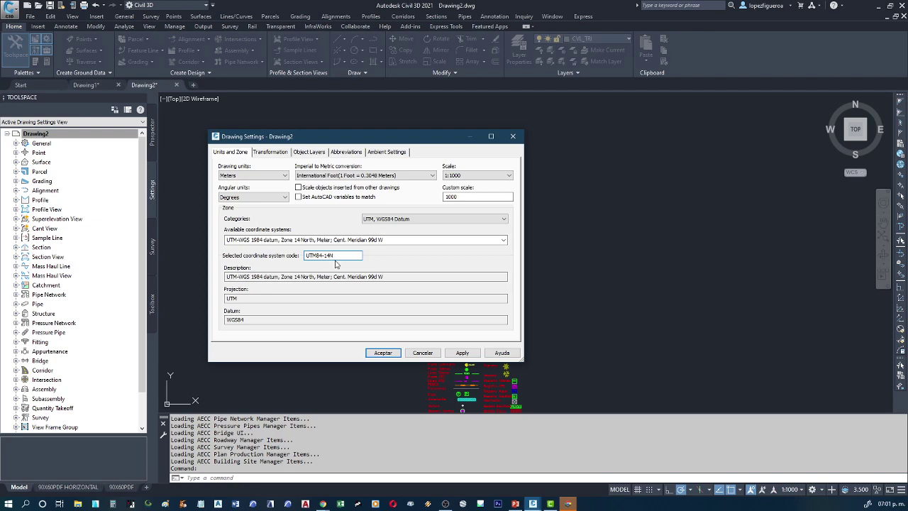
left_click(449, 352)
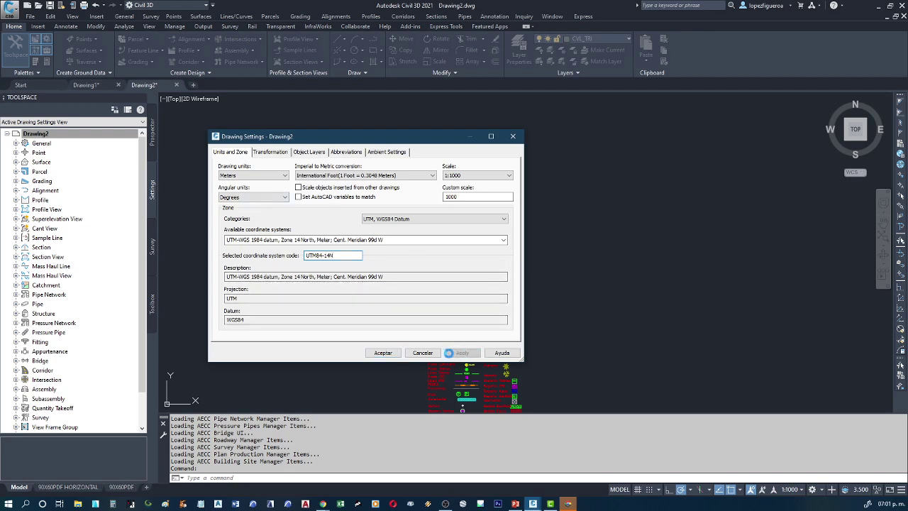
left_click(383, 352)
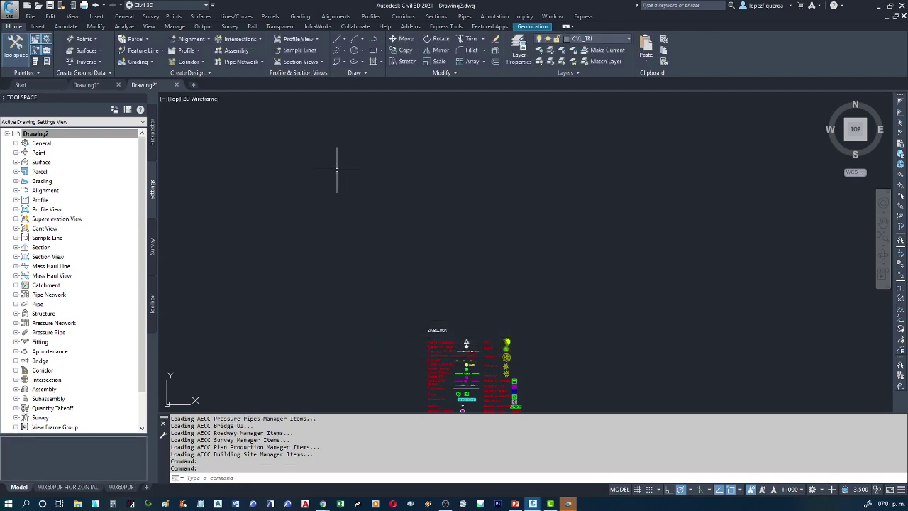
scroll(364, 251, "down", 3)
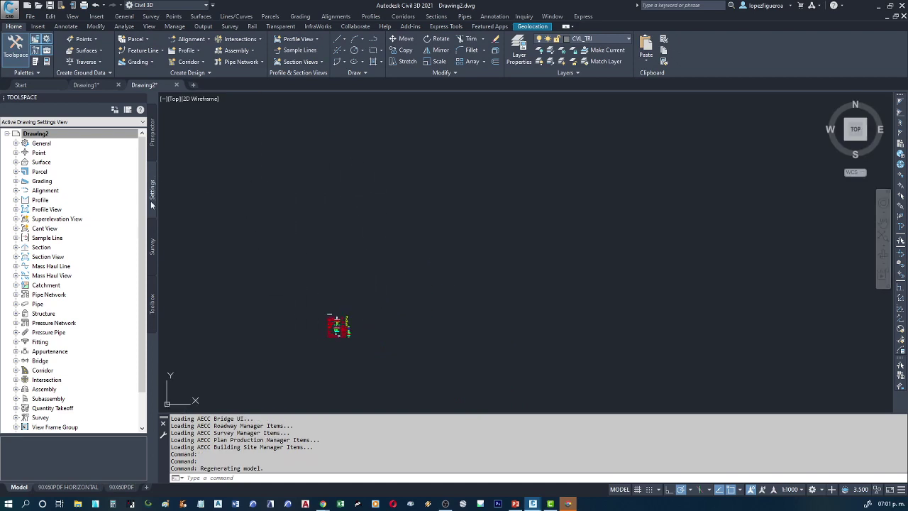
Step: Switch Toolspace from the Survey view to the Toolbox listing Reportes CK Mexico
left_click(153, 244)
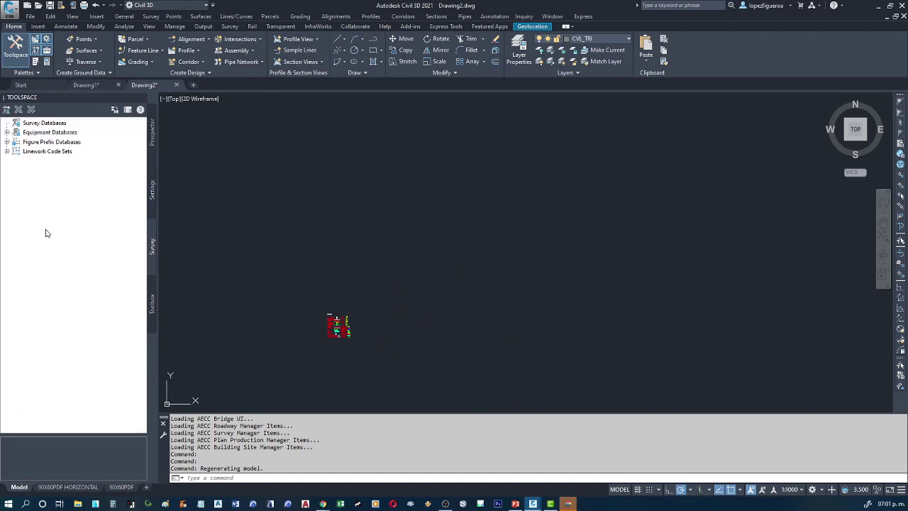
left_click(153, 294)
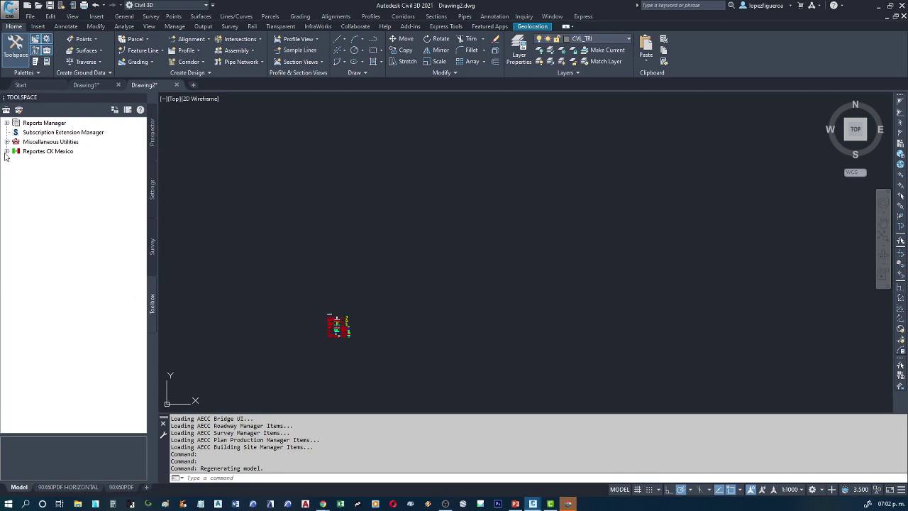
Step: Expand Reportes CK Mexico, Reticula UTM, HERRAMIENTAS ADICIONALES and BARRERAS, then select BARRERAS DE PROTECCION
left_click(47, 152)
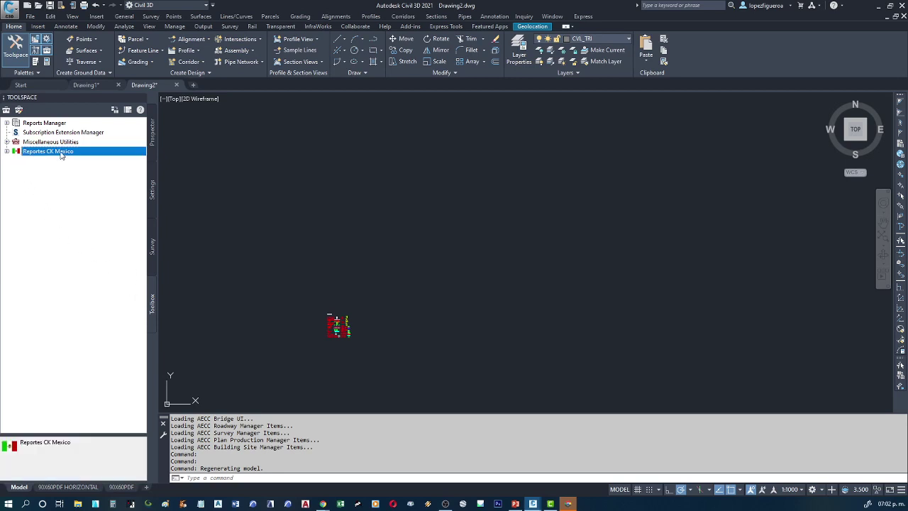
left_click(7, 152)
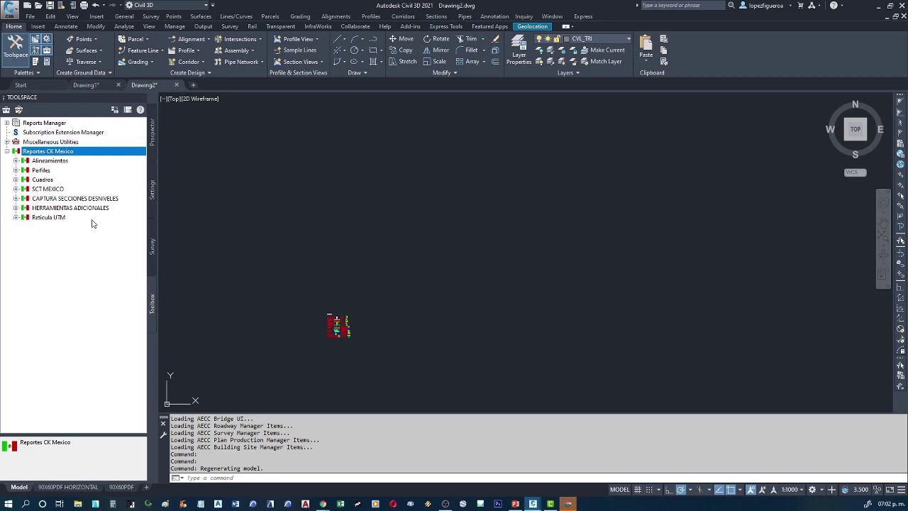
left_click(15, 217)
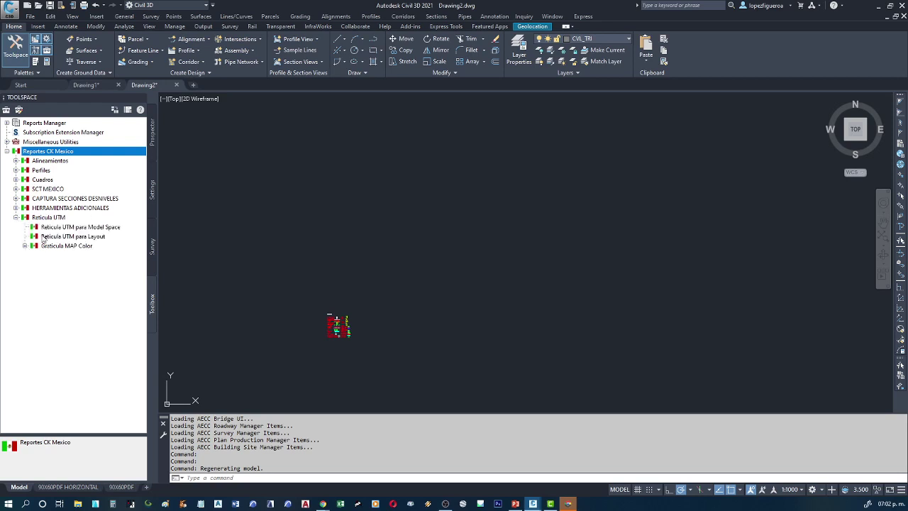
left_click(45, 218)
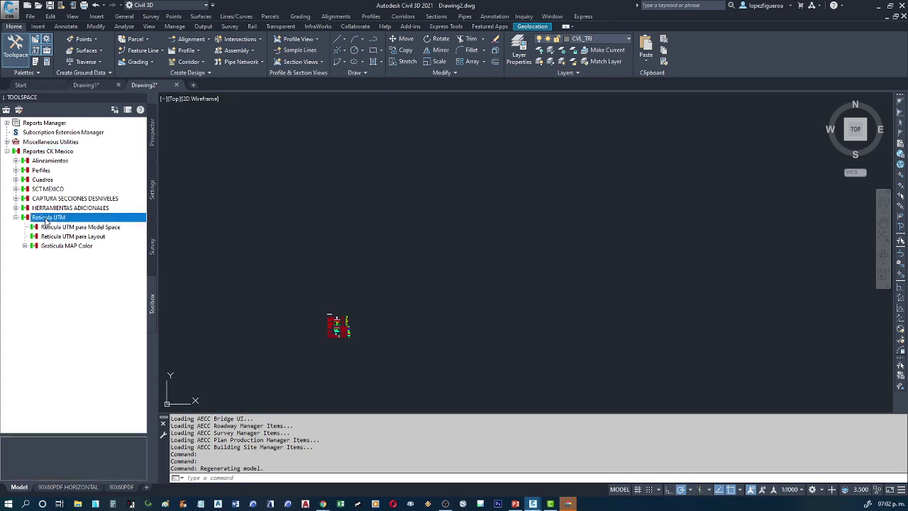
left_click(15, 209)
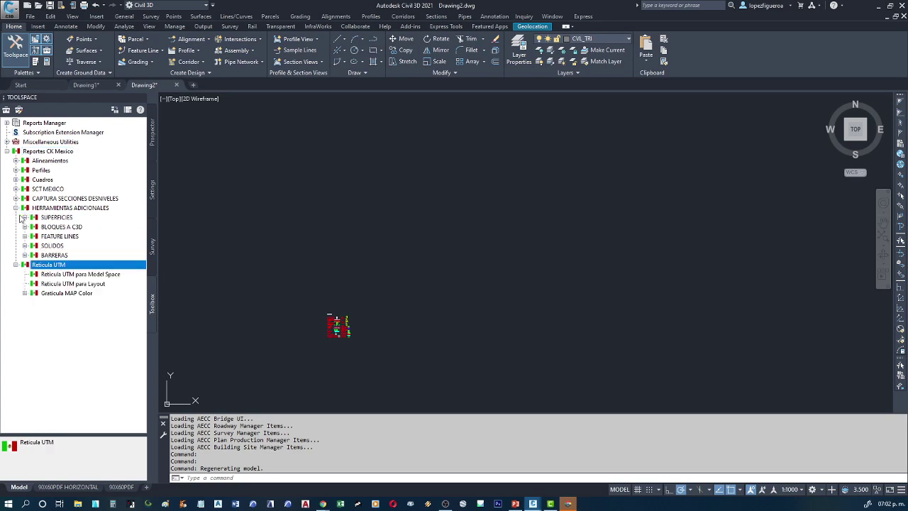
left_click(74, 218)
left_click(86, 226)
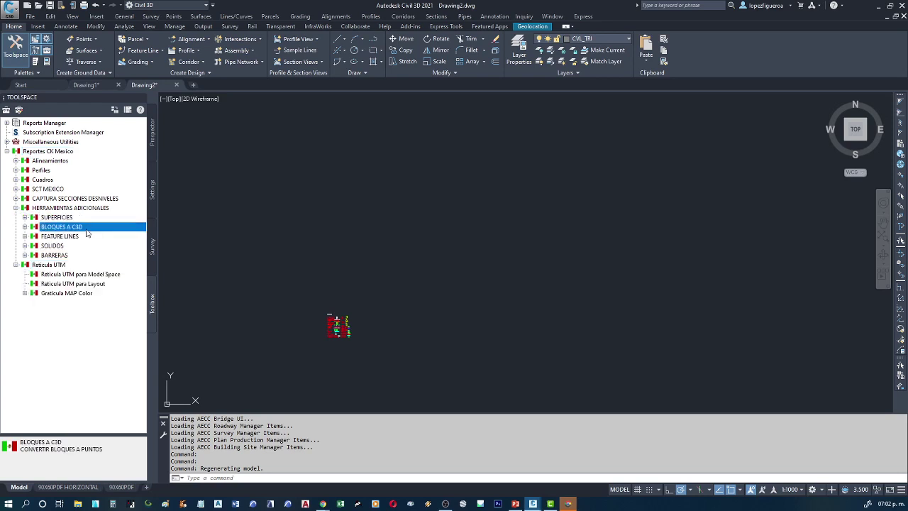
left_click(85, 237)
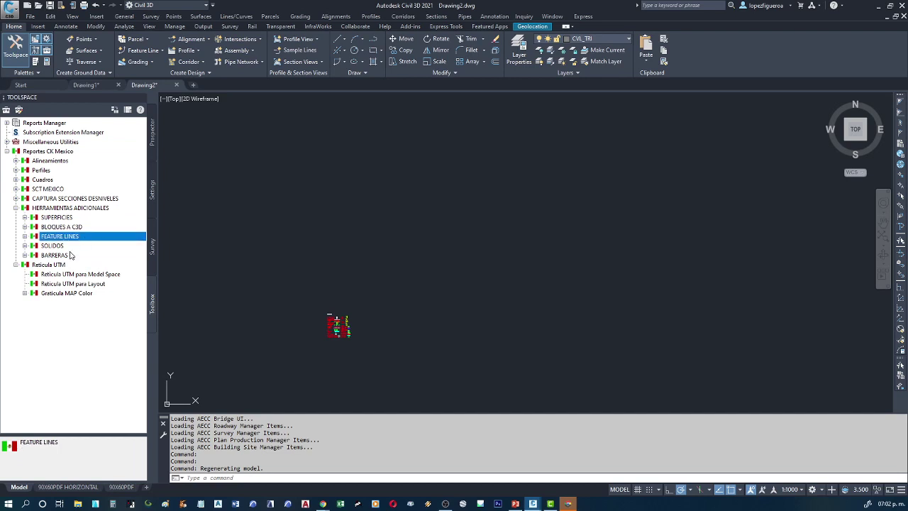
left_click(71, 246)
left_click(70, 256)
left_click(25, 255)
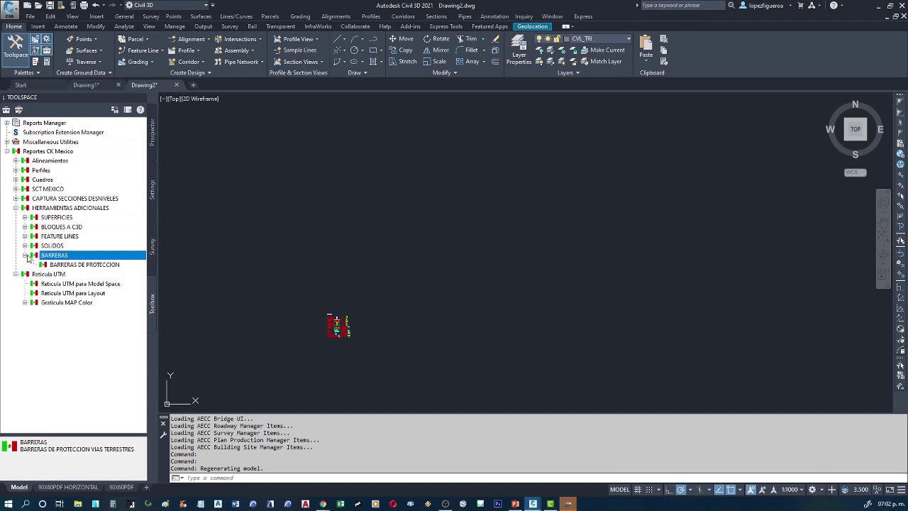
left_click(74, 265)
double_click(85, 266)
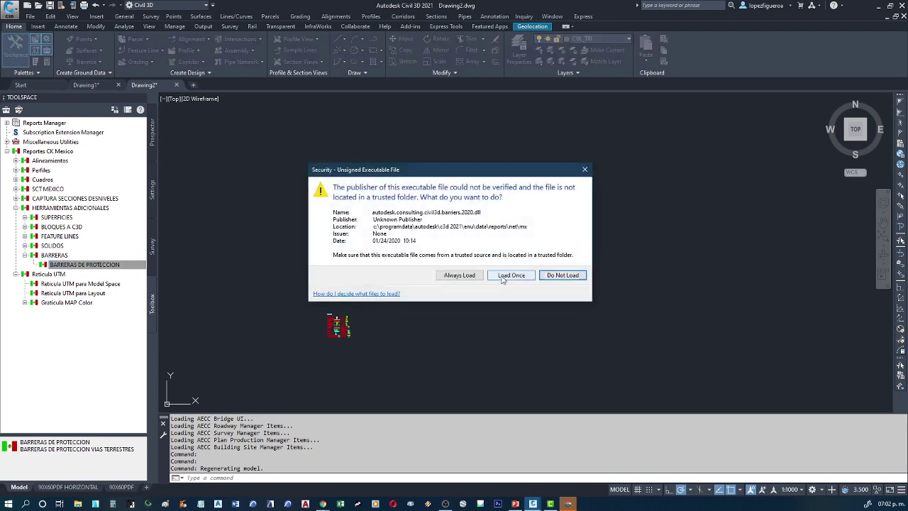
left_click(461, 275)
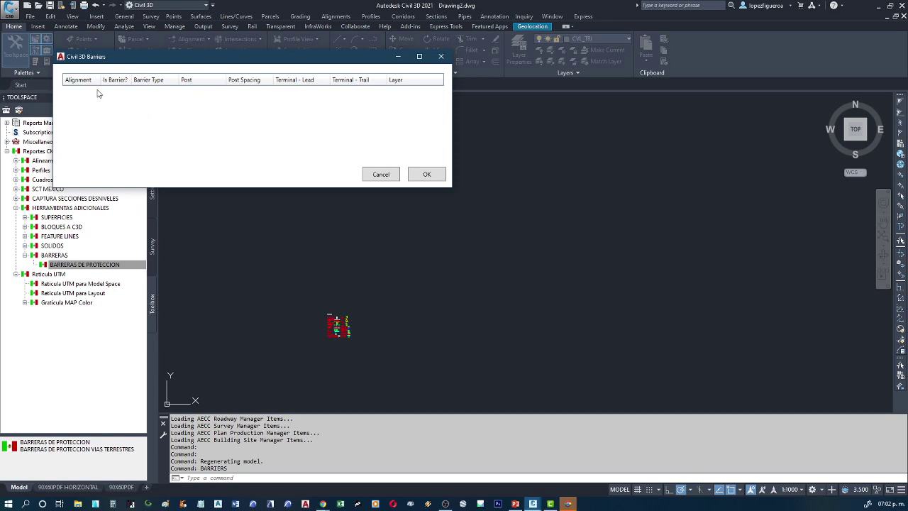
left_click(429, 176)
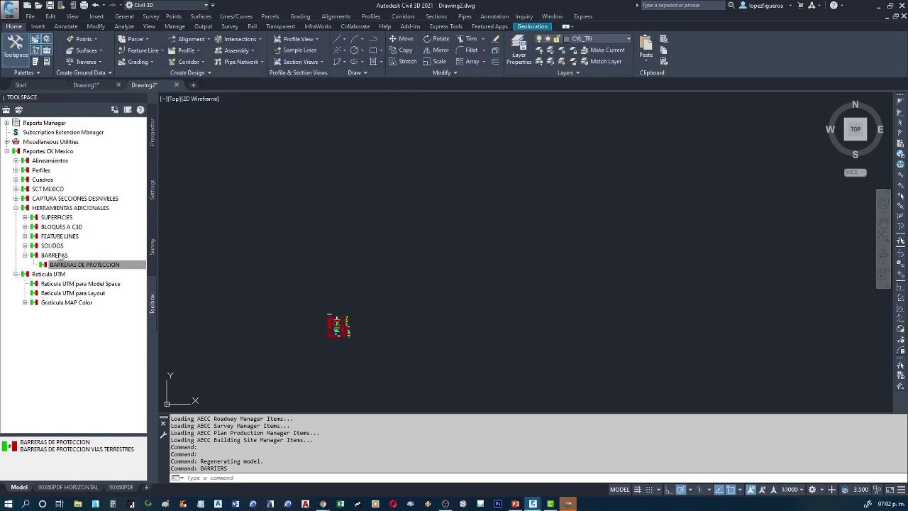
Step: Expand SOLIDOS, FEATURE LINES, BLOQUES A C3D and SUPERFICIES, checking the elevation range tools
left_click(25, 246)
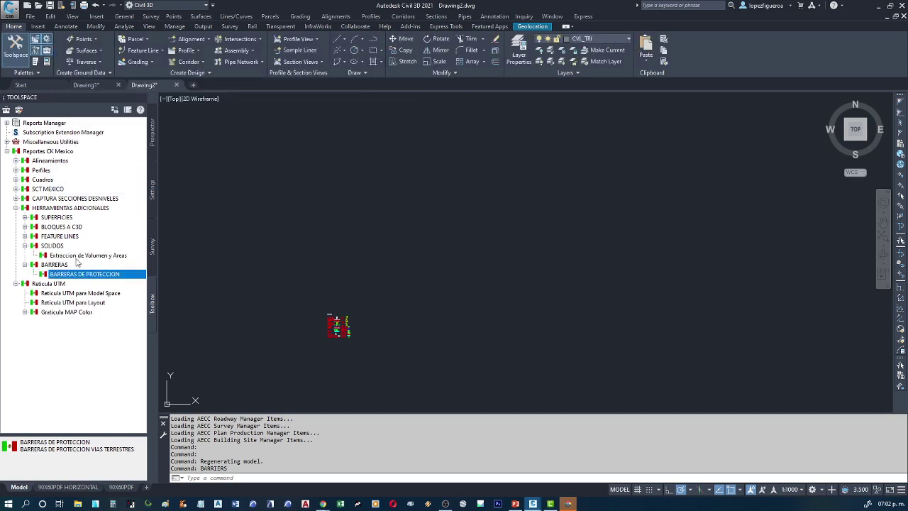
left_click(25, 236)
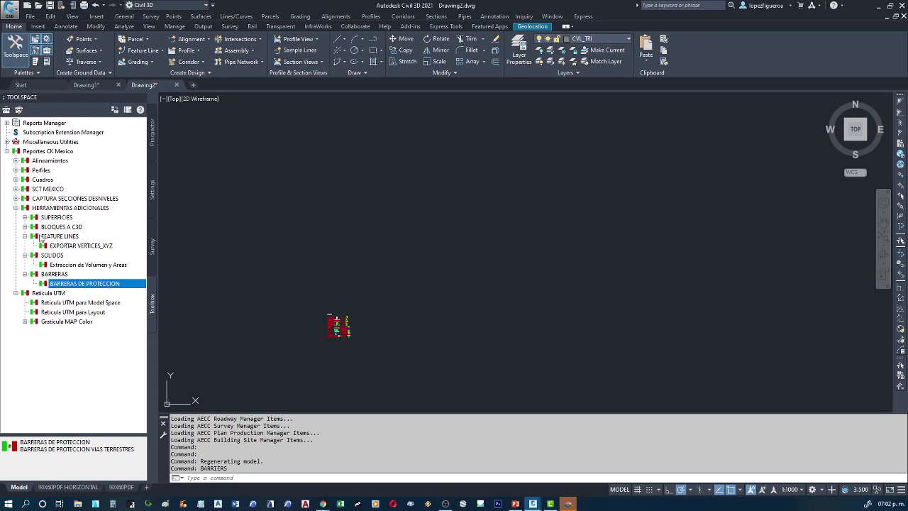
left_click(25, 226)
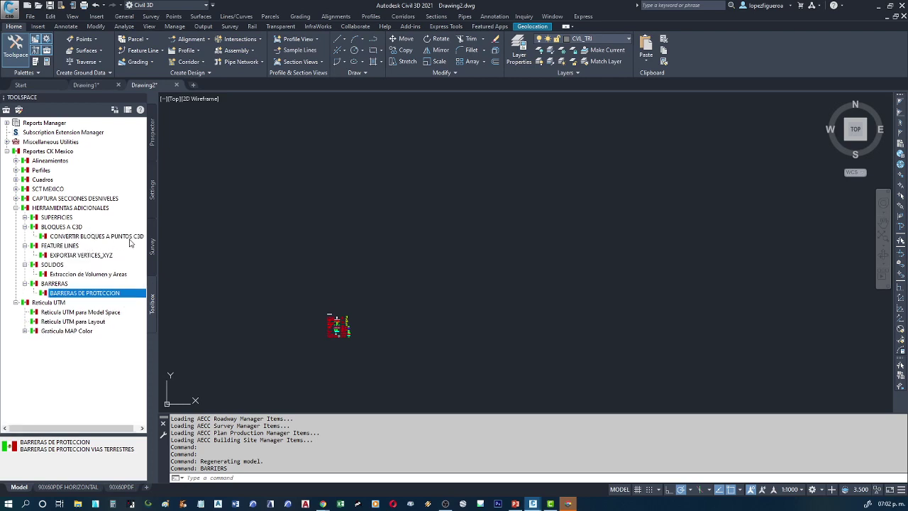
left_click(25, 217)
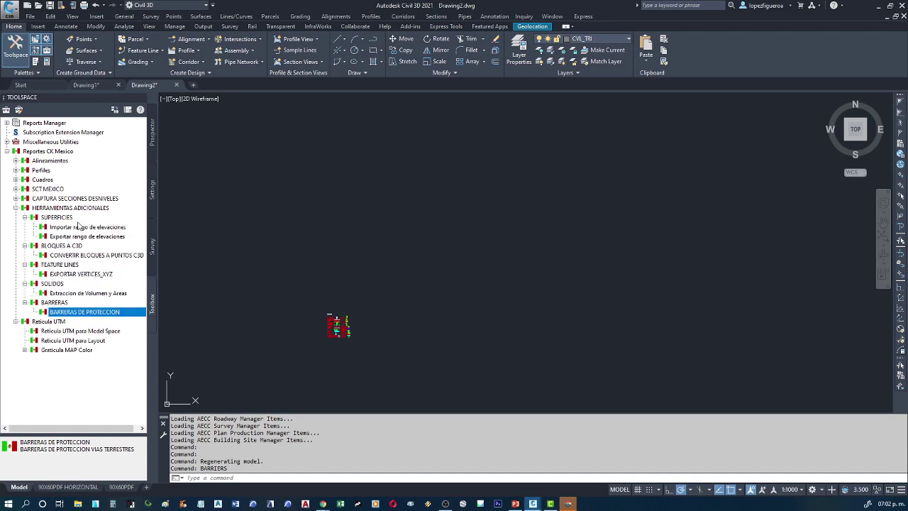
left_click(106, 229)
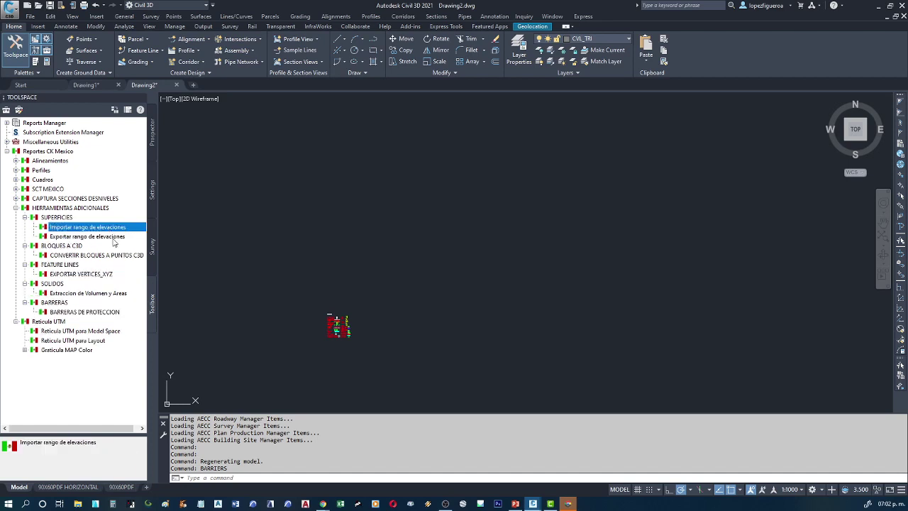
left_click(112, 239)
Step: Review the CAPTURA SECCIONES DESNIVELES and SCT MEXICO tools
left_click(17, 199)
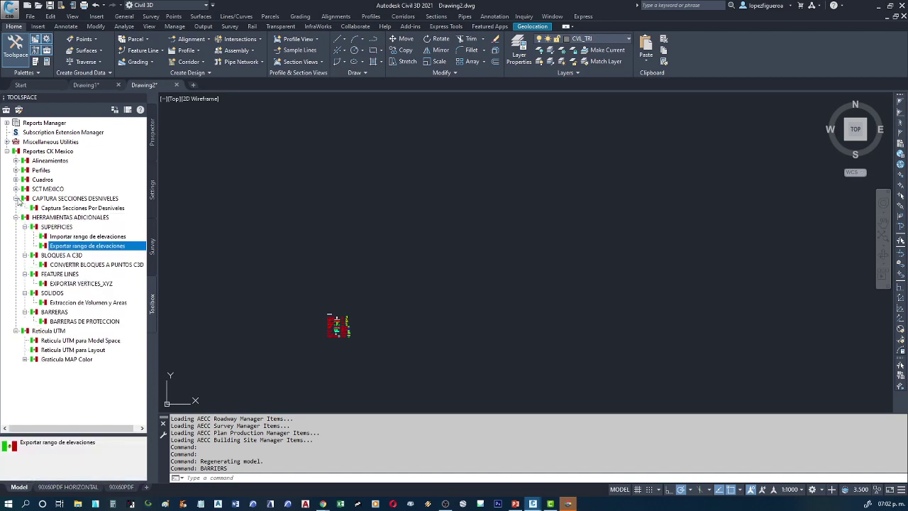
left_click(113, 209)
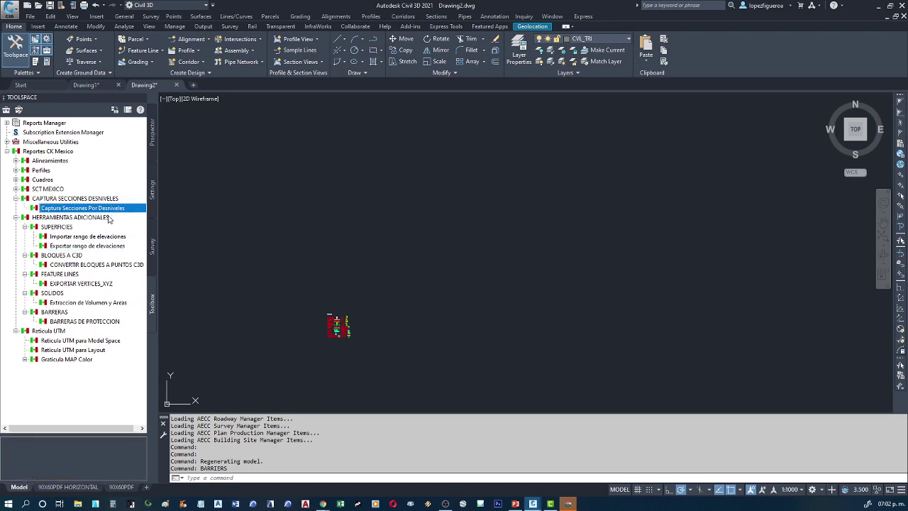
left_click(16, 188)
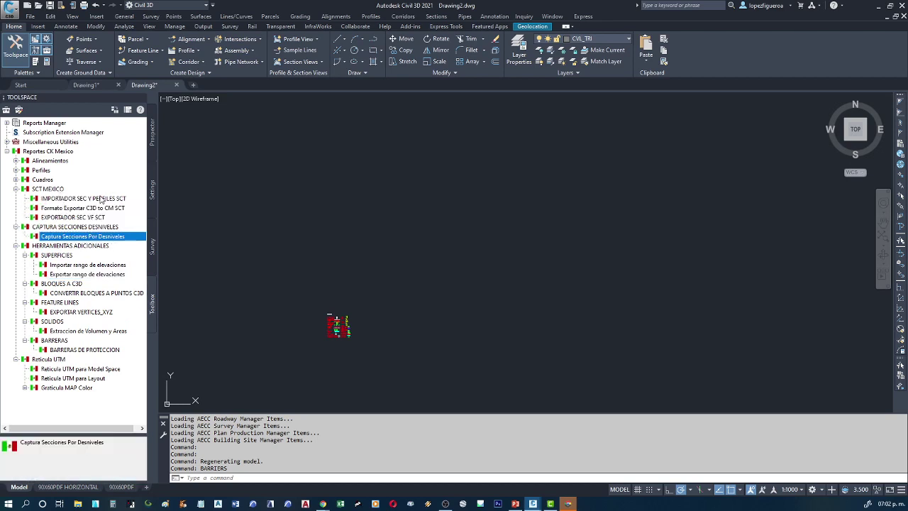
left_click(104, 200)
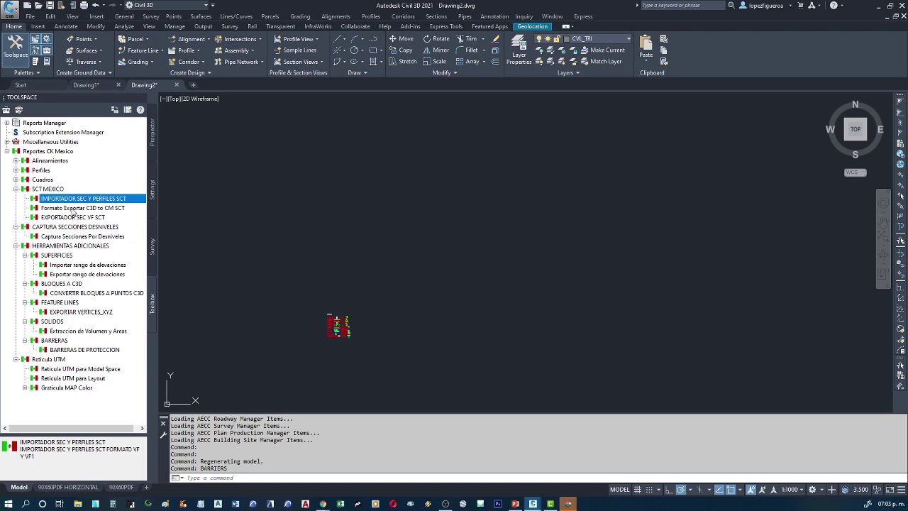
left_click(73, 208)
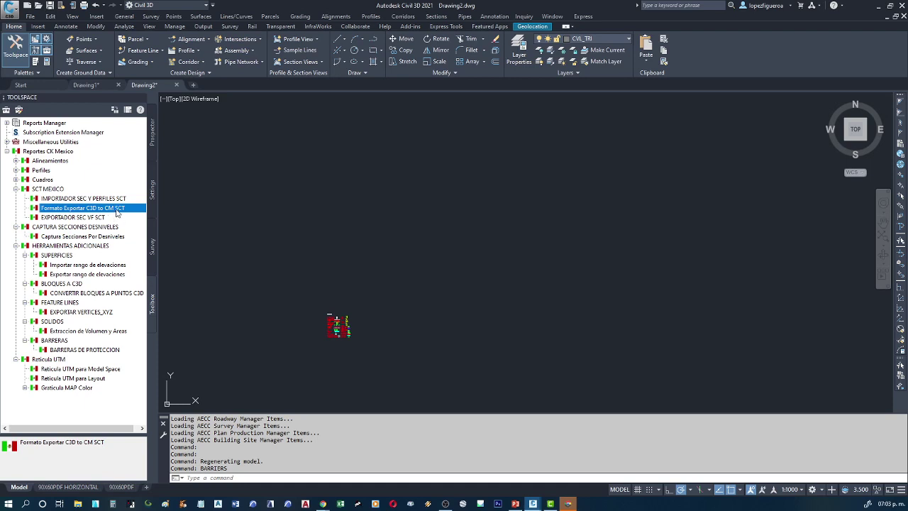
left_click(83, 217)
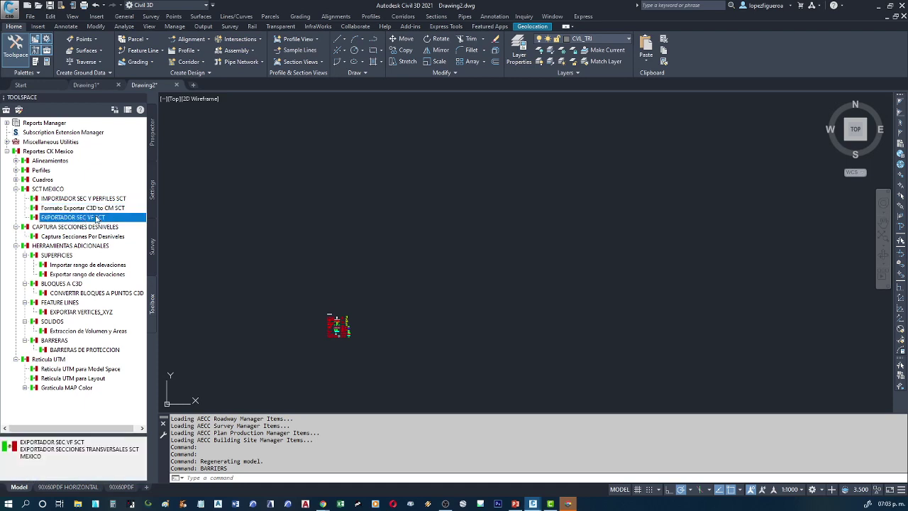
Step: Review the Cuadros tools and the Perfiles vertical alignment report tools
left_click(16, 179)
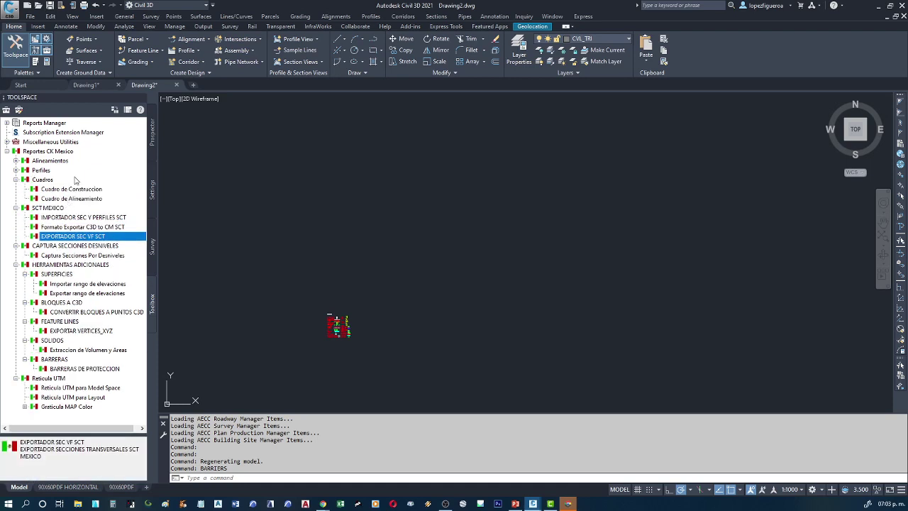
left_click(62, 192)
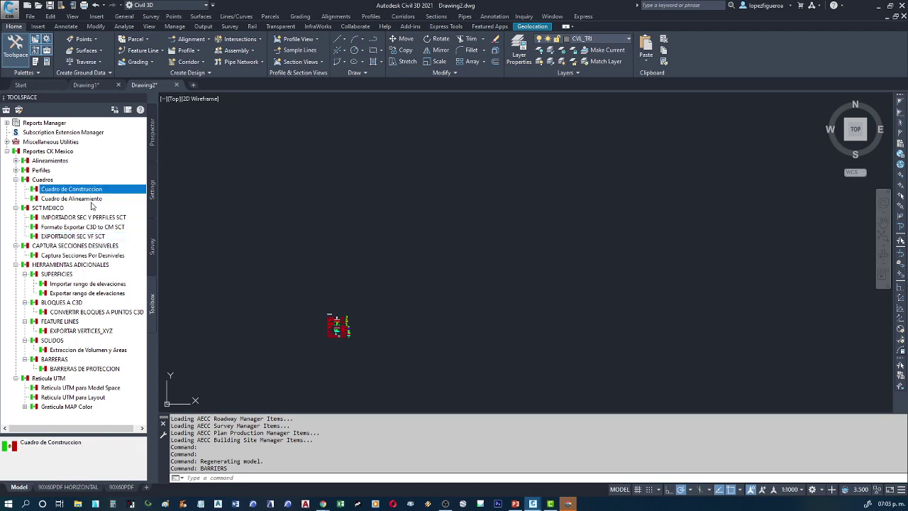
left_click(90, 203)
left_click(16, 171)
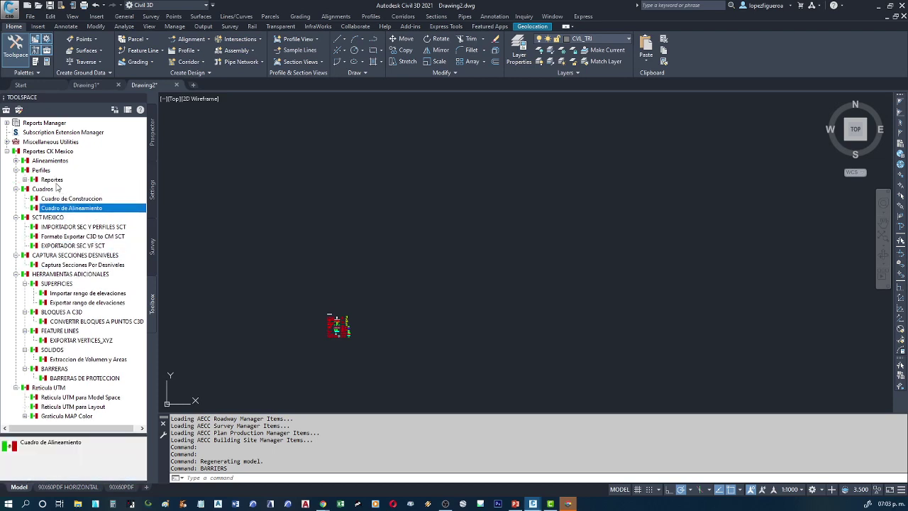
left_click(25, 180)
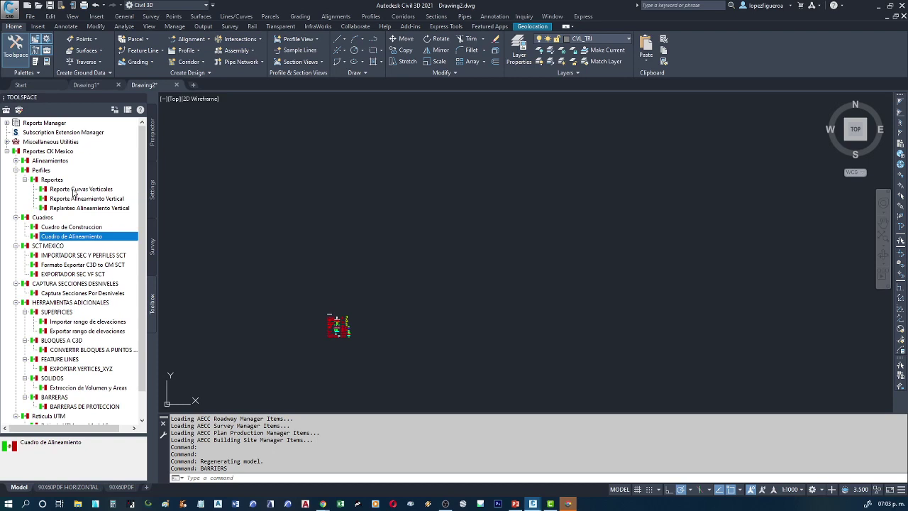
left_click(74, 190)
left_click(103, 200)
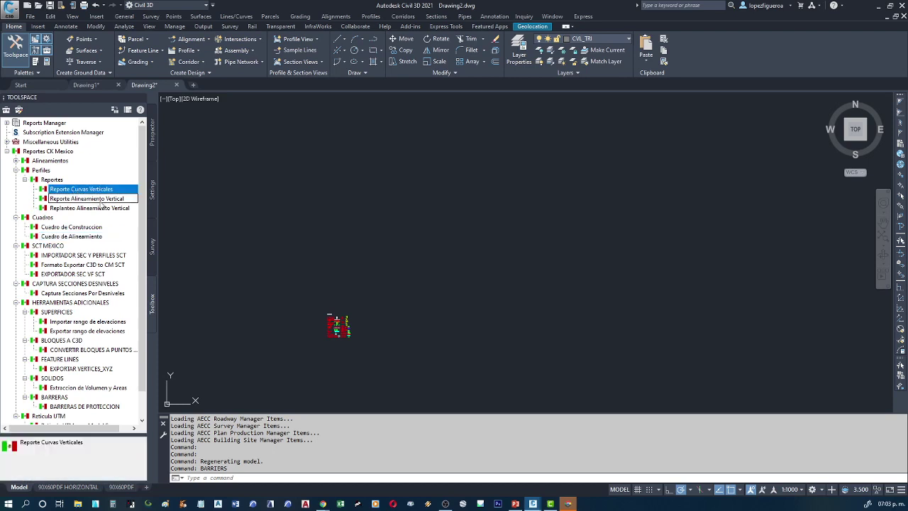
left_click(103, 209)
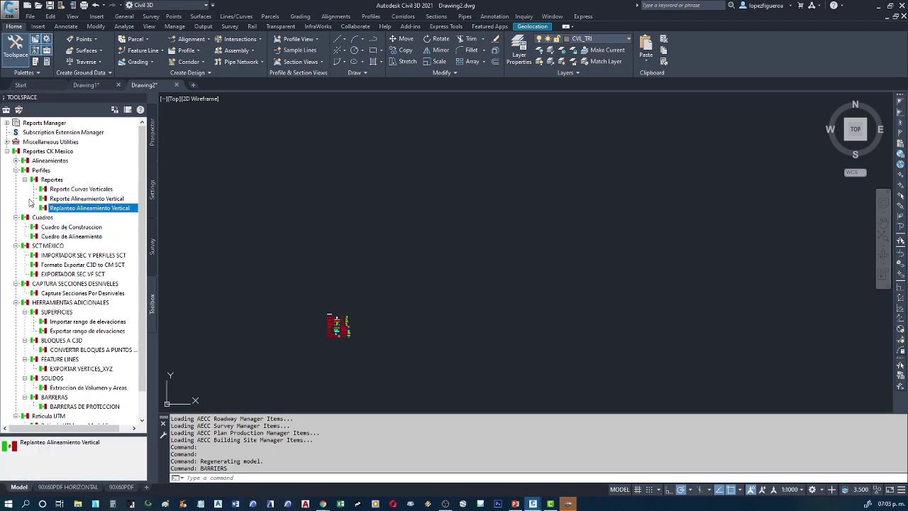
Step: Review the Alineamientos tools, including curve, cross-section and stakeout reports
left_click(15, 161)
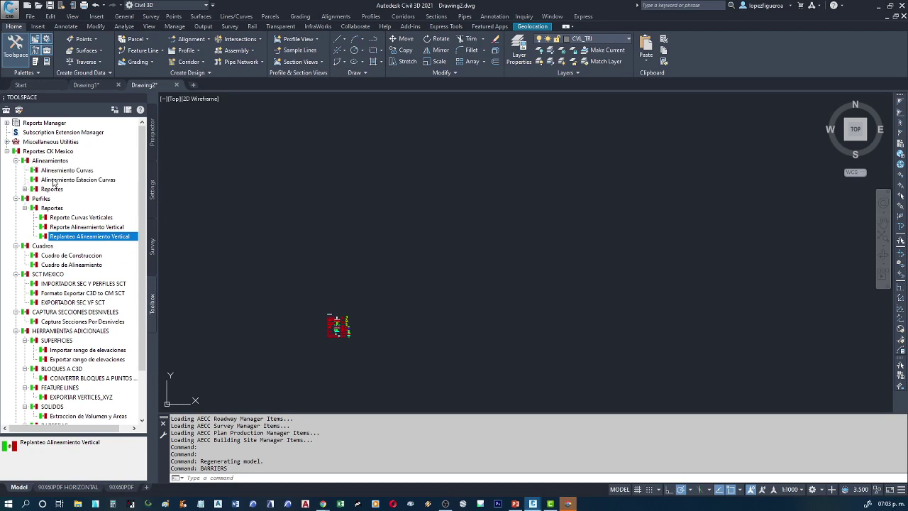
left_click(66, 171)
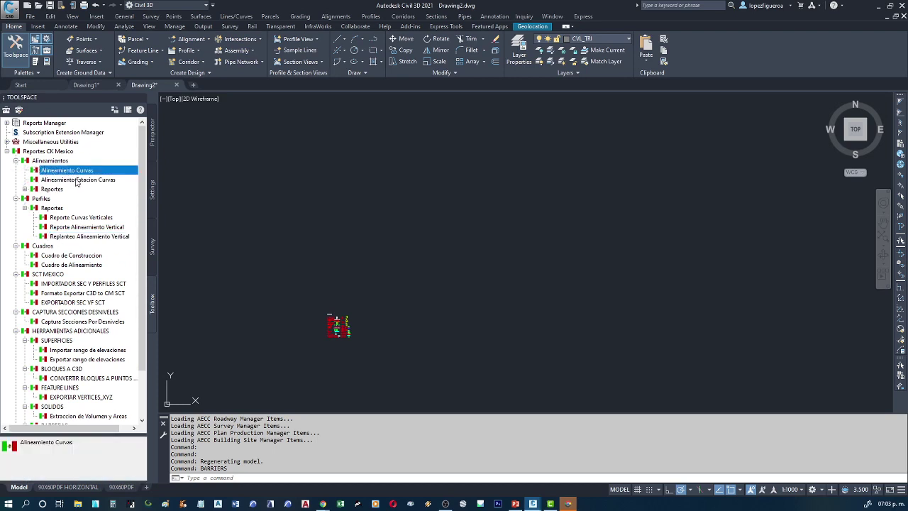
left_click(104, 181)
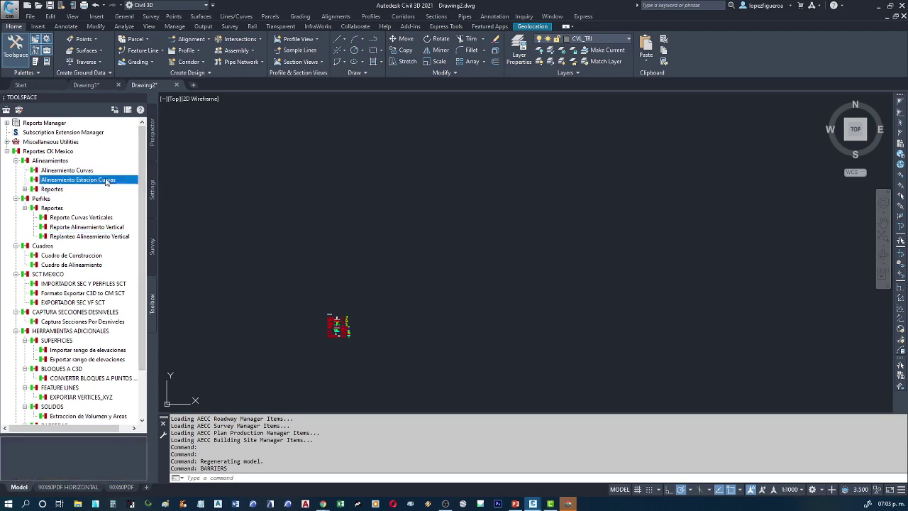
left_click(25, 189)
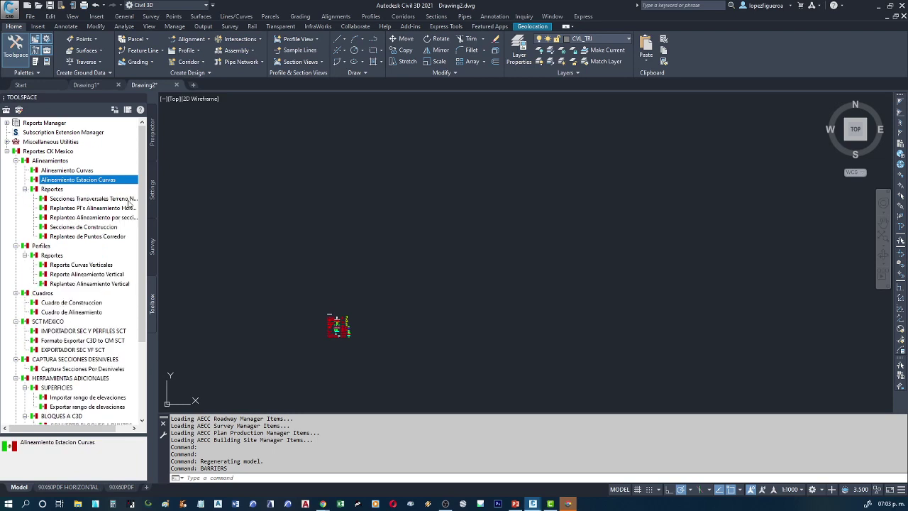
left_click(106, 200)
left_click(97, 208)
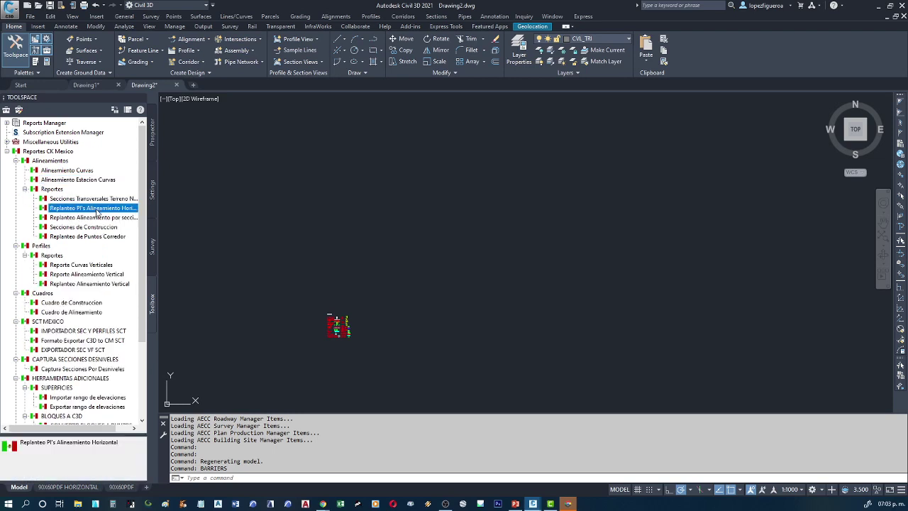
left_click(104, 218)
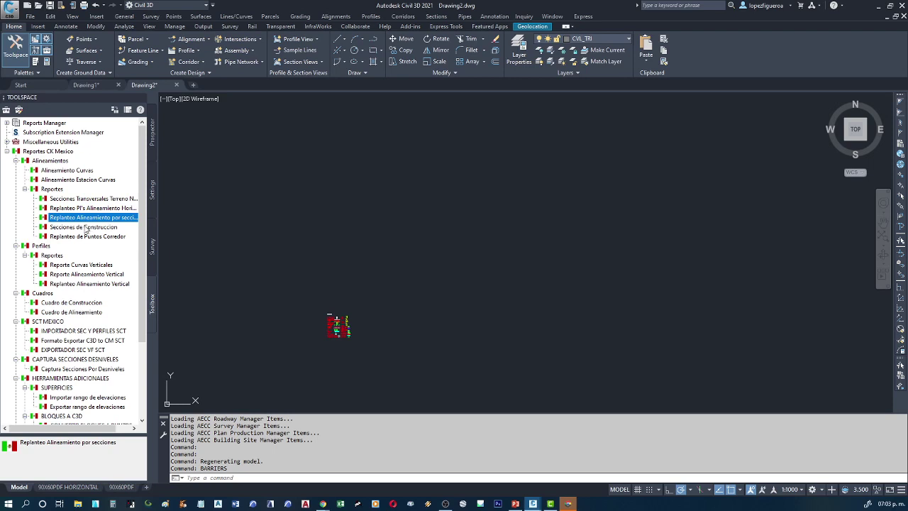
left_click(83, 227)
left_click(89, 237)
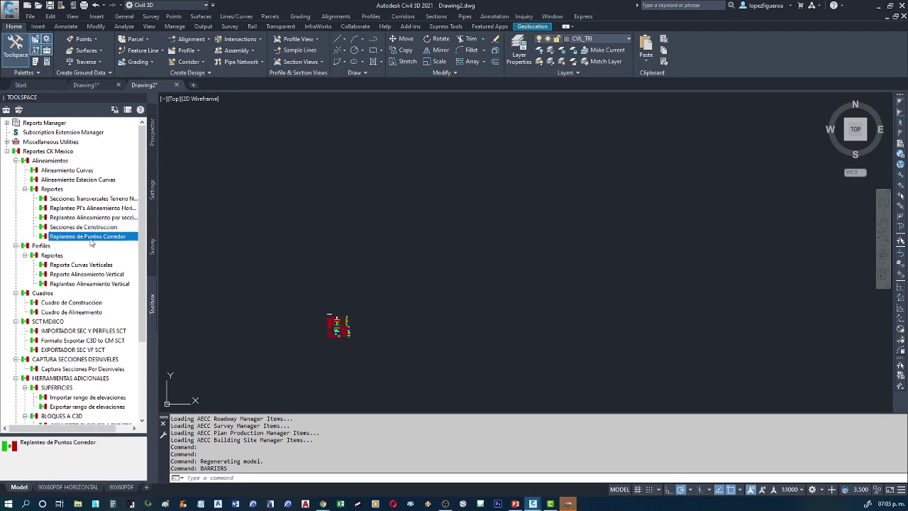
Step: Collapse every Reportes CK Mexico group and close Toolspace
left_click(15, 162)
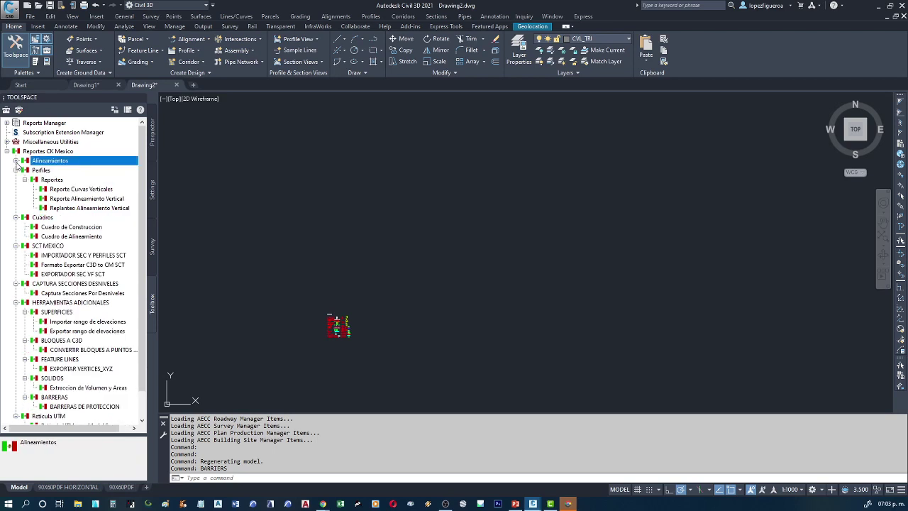
left_click(15, 170)
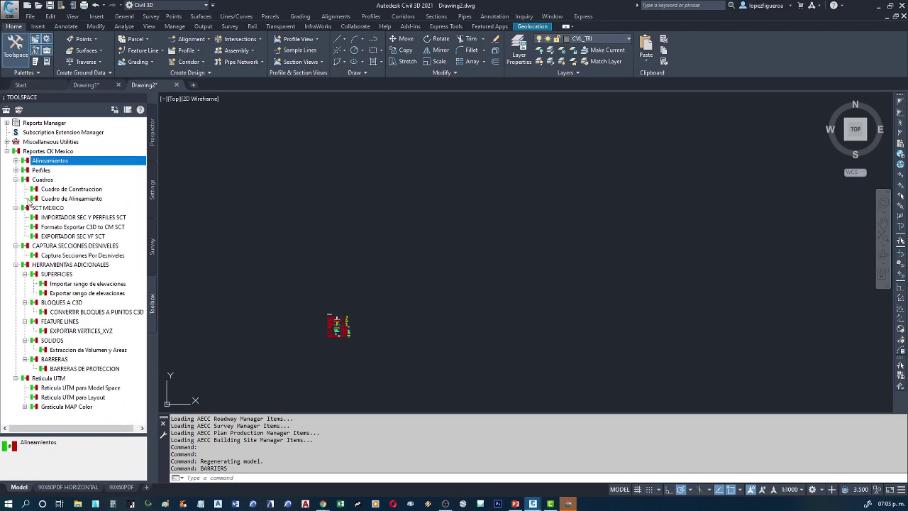
left_click(92, 190)
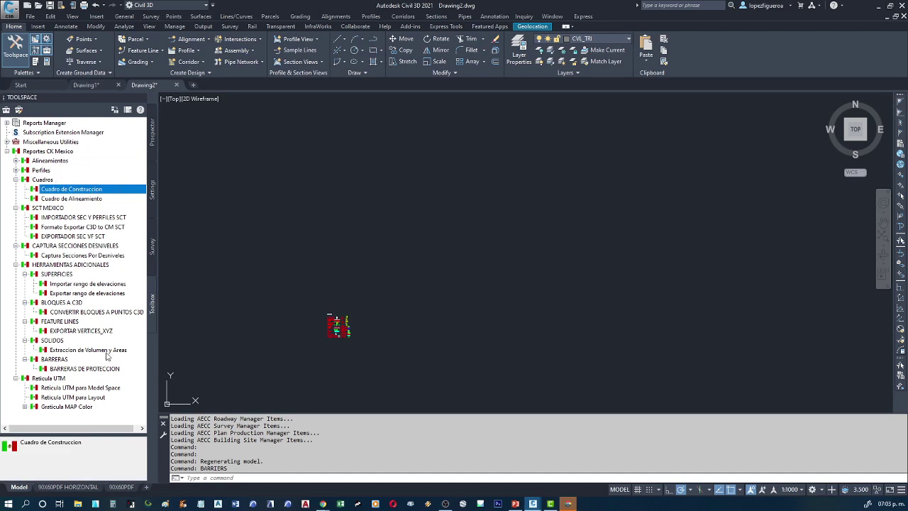
left_click(16, 264)
left_click(17, 247)
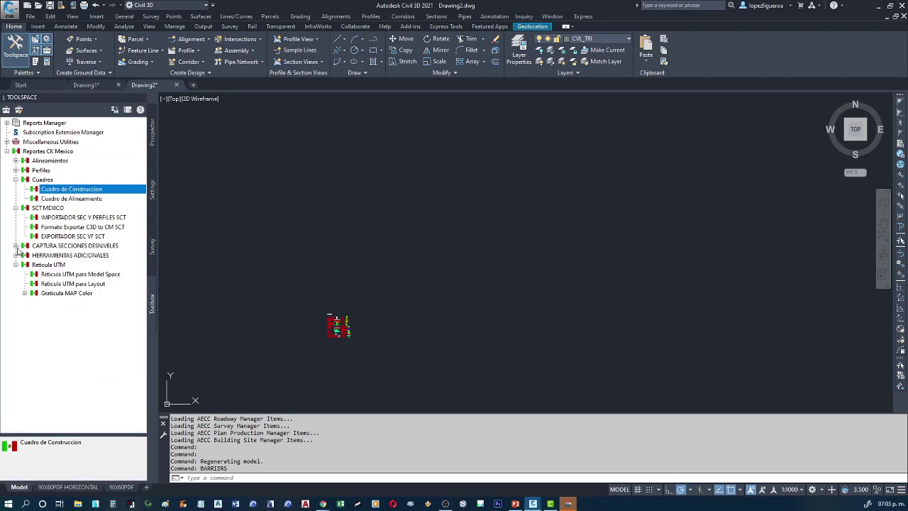
left_click(51, 266)
left_click(15, 179)
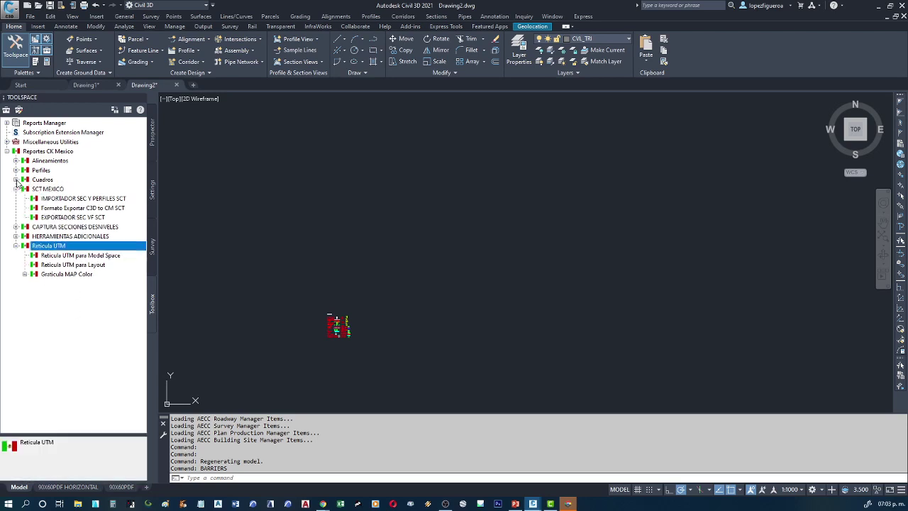
left_click(16, 189)
left_click(16, 217)
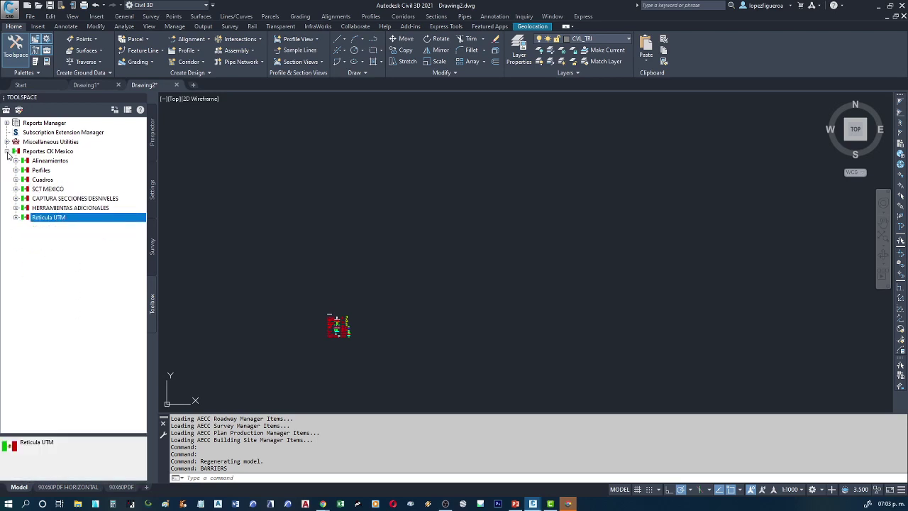
left_click(6, 152)
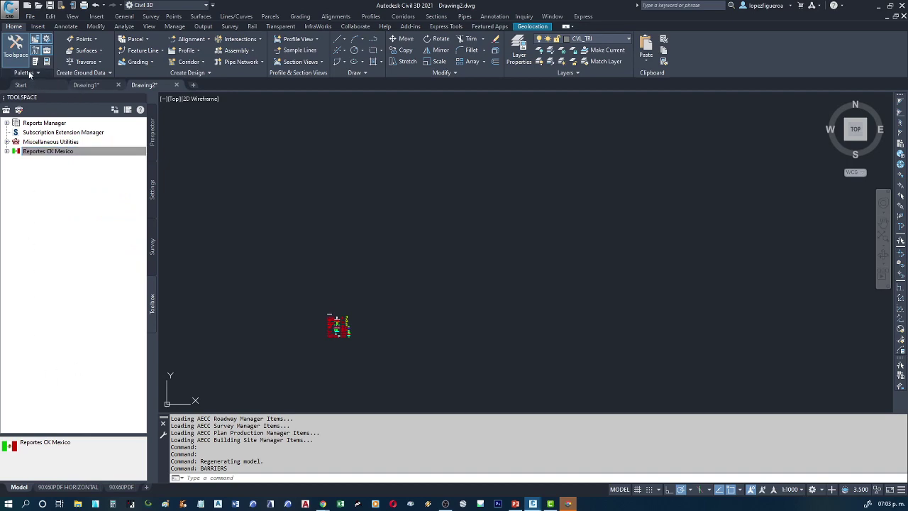
left_click(16, 46)
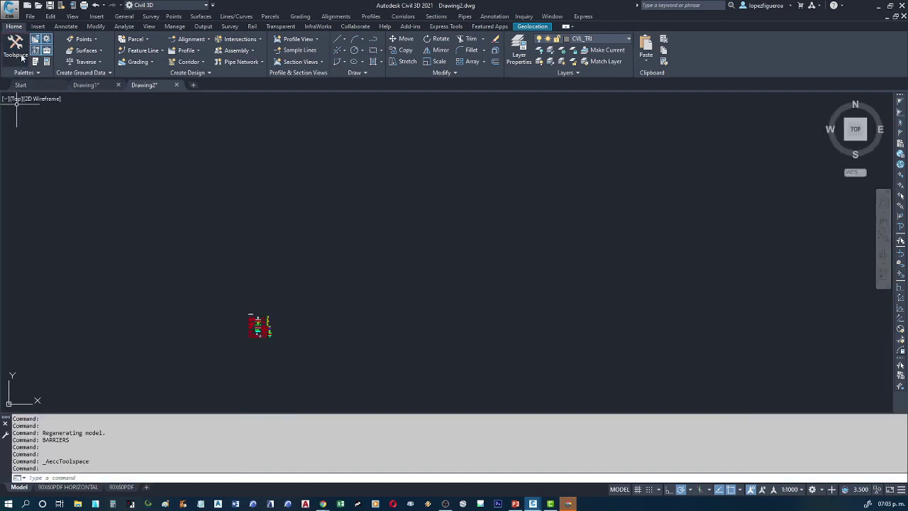
Step: Reopen Toolspace and leave Prospector's Surfaces, Alignments and Point Groups branches collapsed
left_click(16, 46)
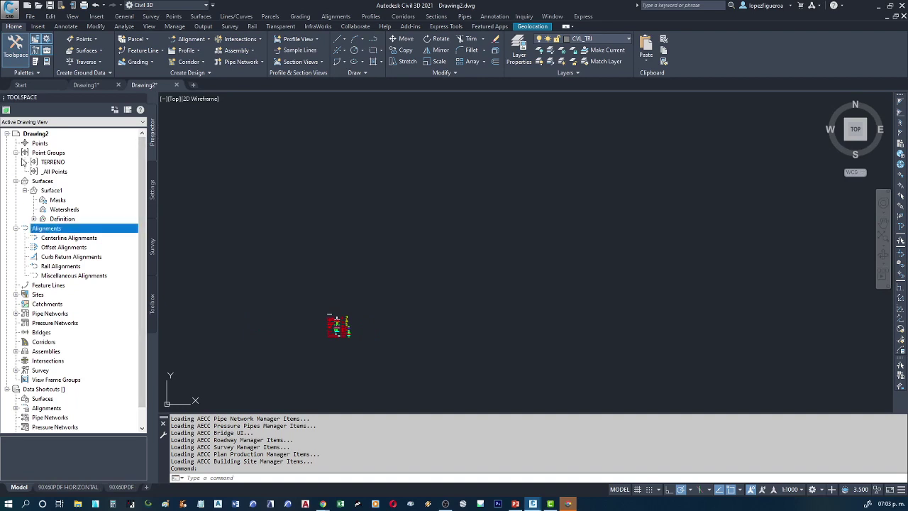
left_click(16, 181)
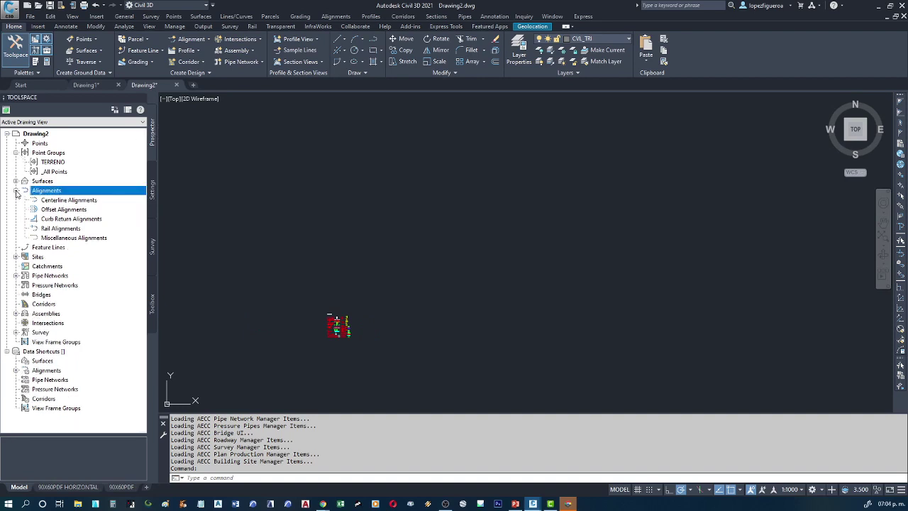
left_click(16, 190)
left_click(17, 152)
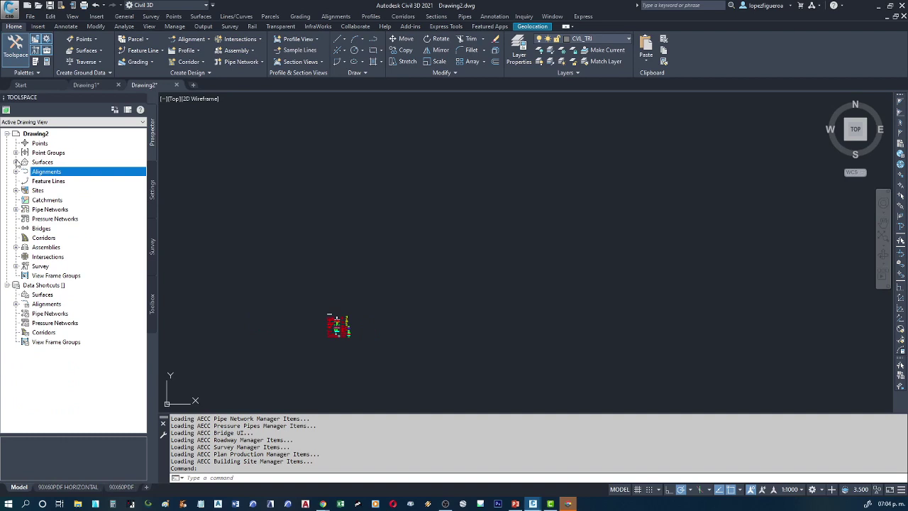
left_click(16, 161)
left_click(17, 153)
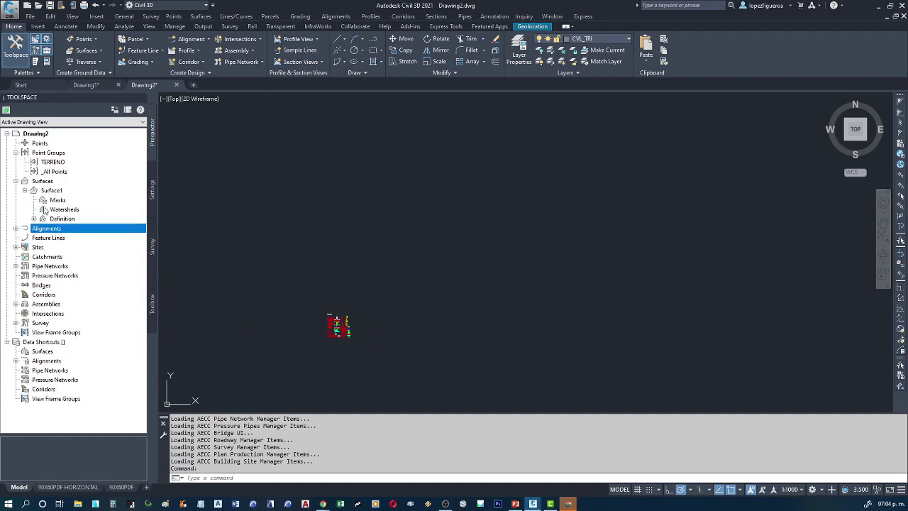
left_click(15, 229)
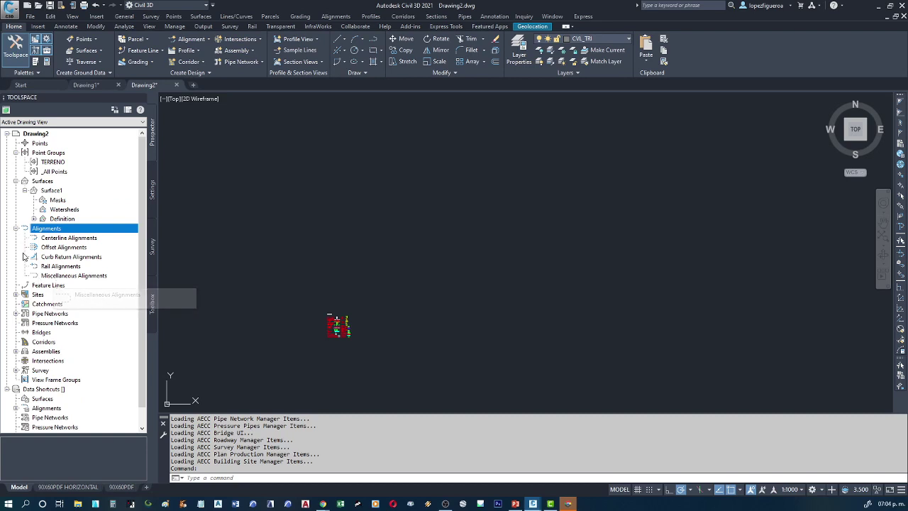
left_click(16, 229)
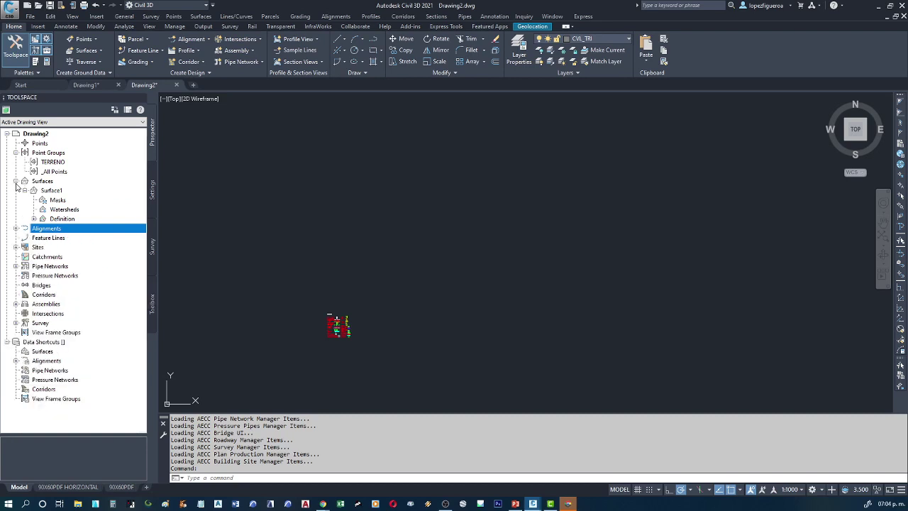
left_click(16, 181)
left_click(15, 153)
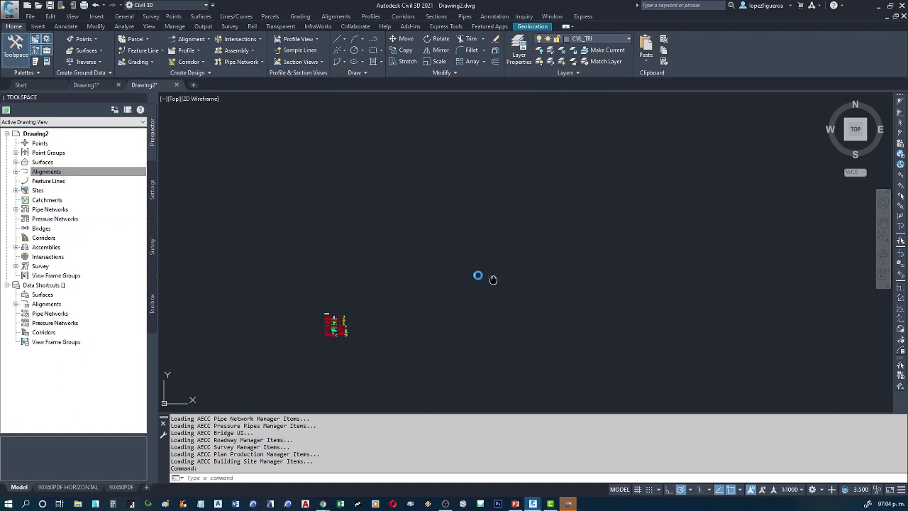
Step: Undock the command history into a floating window and make it shorter
middle_click_drag(478, 277, 414, 271)
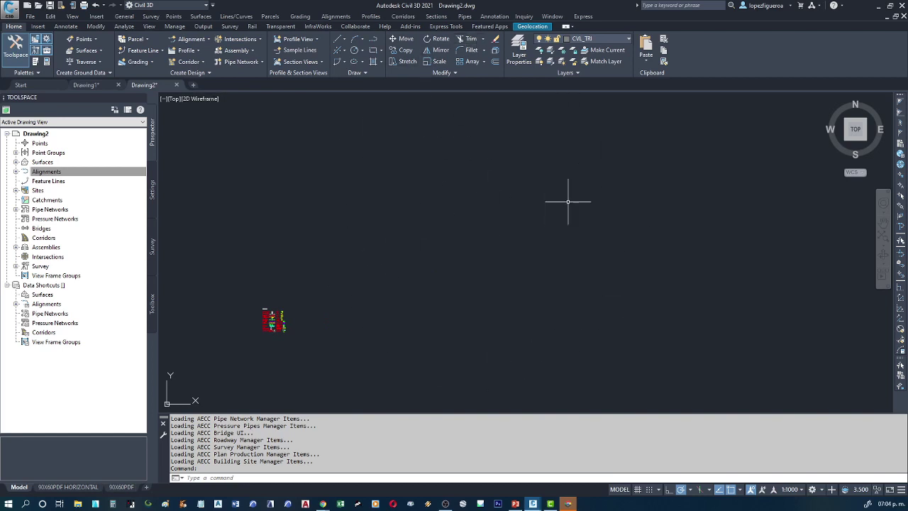
mouse_move(161, 452)
left_mouse_down()
mouse_move(177, 418)
mouse_move(239, 426)
mouse_move(218, 497)
left_mouse_up()
left_click_drag(316, 413, 316, 441)
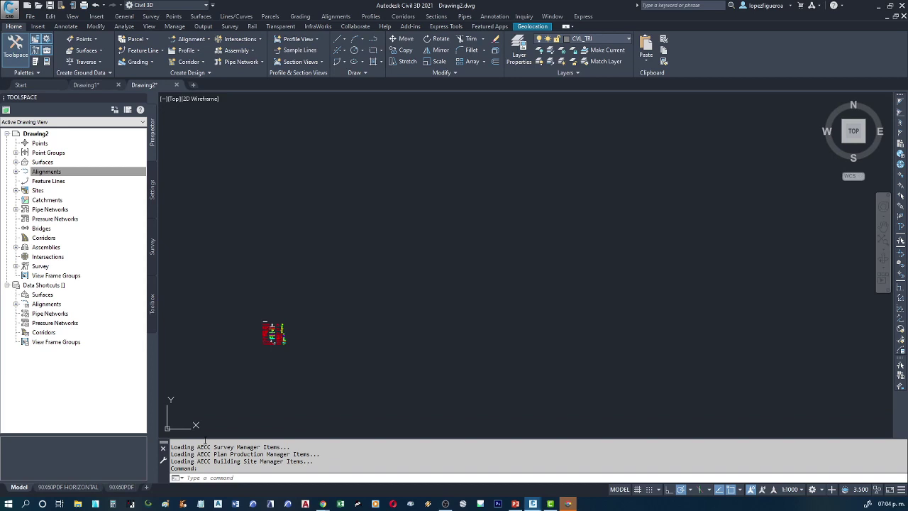
left_click_drag(203, 438, 203, 445)
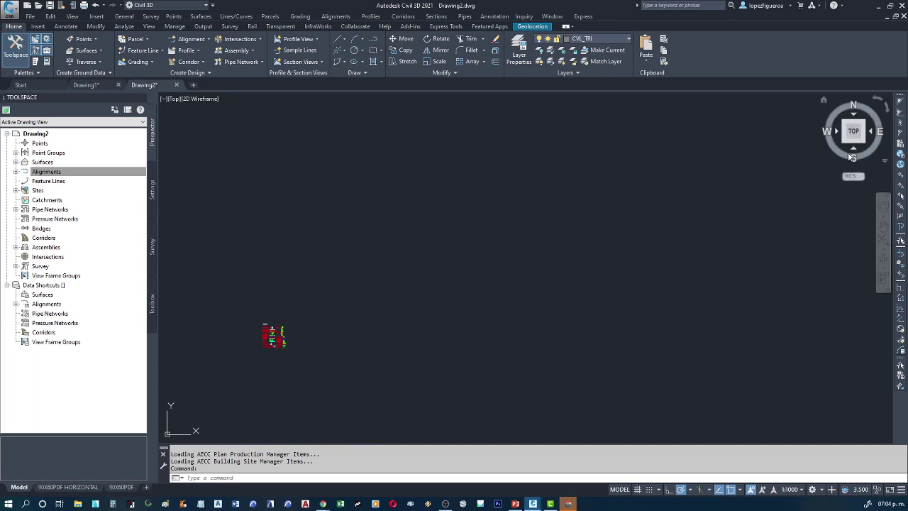
mouse_move(853, 131)
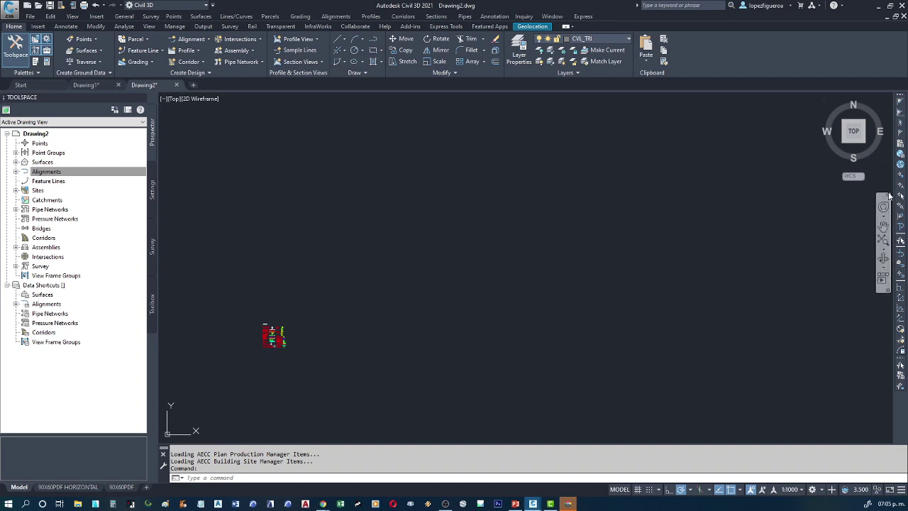
Step: Hide the navigation bar, zoom the view, and check annotation scales with 1:1000 current
left_click(890, 197)
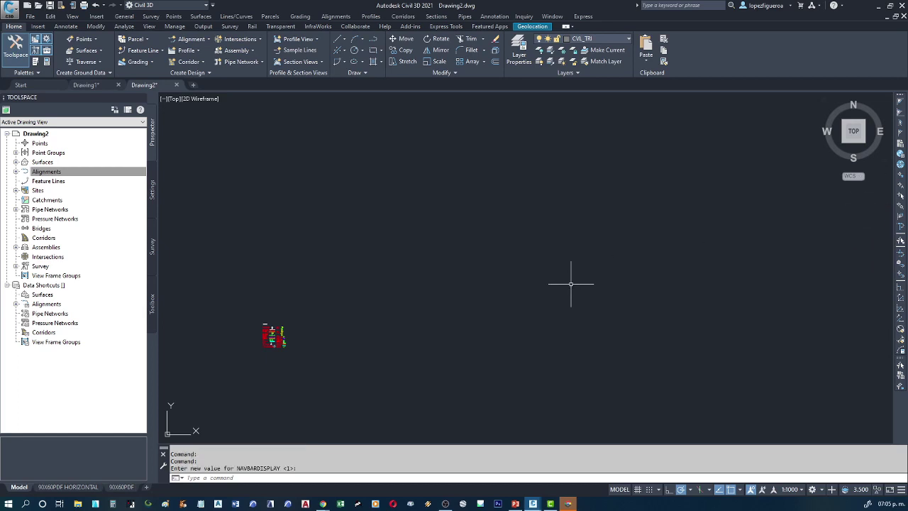
mouse_move(577, 280)
middle_mouse_down()
mouse_move(632, 237)
mouse_move(626, 257)
middle_mouse_up()
scroll(626, 257, "down", 6)
scroll(619, 268, "up", 2)
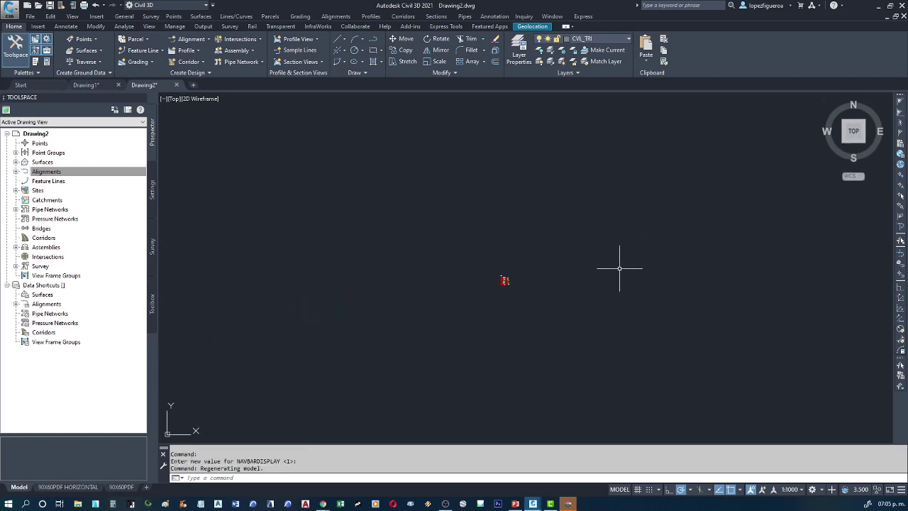
scroll(735, 218, "up", 1)
left_click(800, 491)
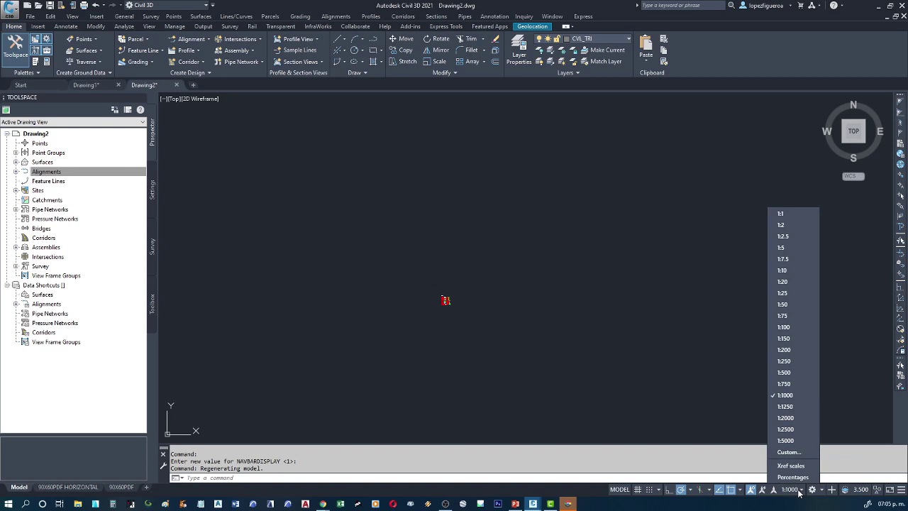
Step: Keep the annotation scale, turn on status-bar Coordinates, and switch to the 90X60PDF layout
left_click(800, 492)
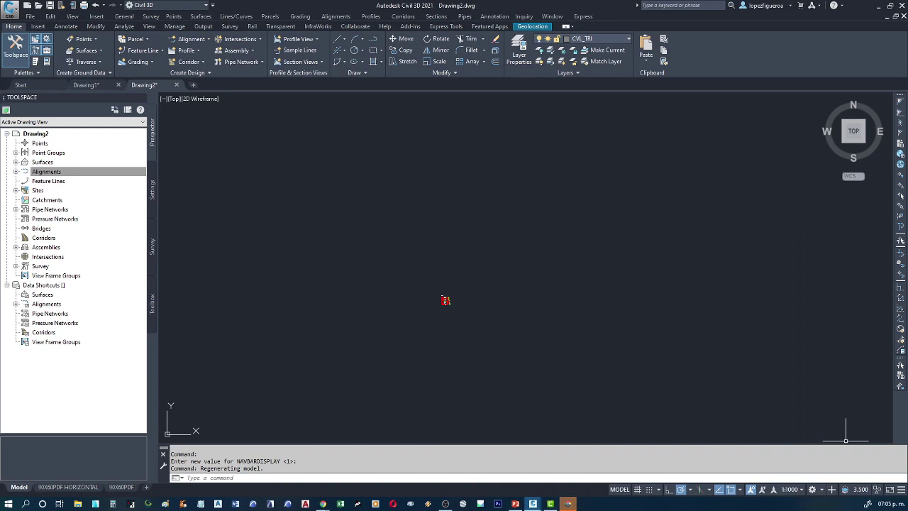
left_click(901, 490)
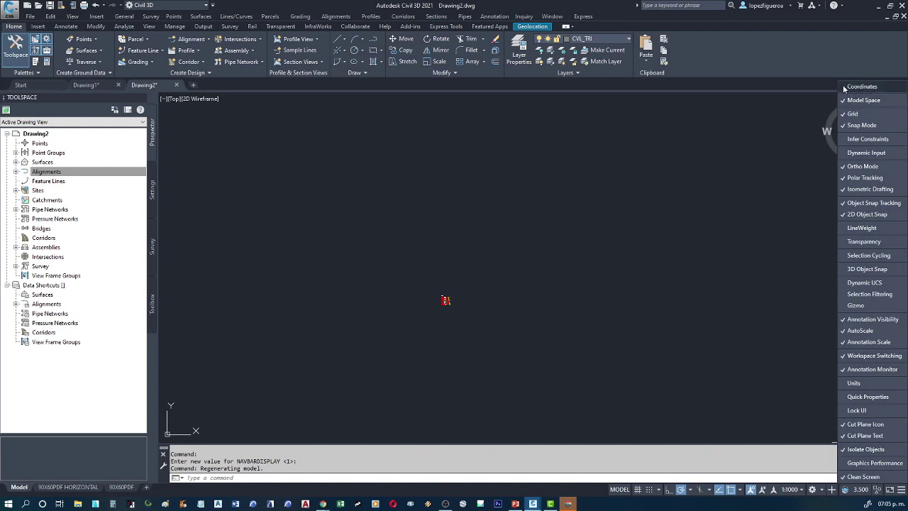
left_click(844, 88)
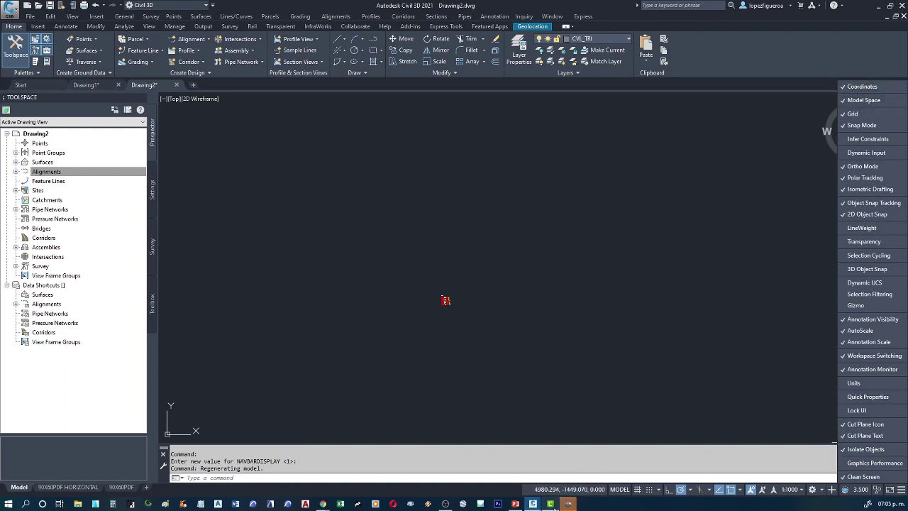
left_click(603, 387)
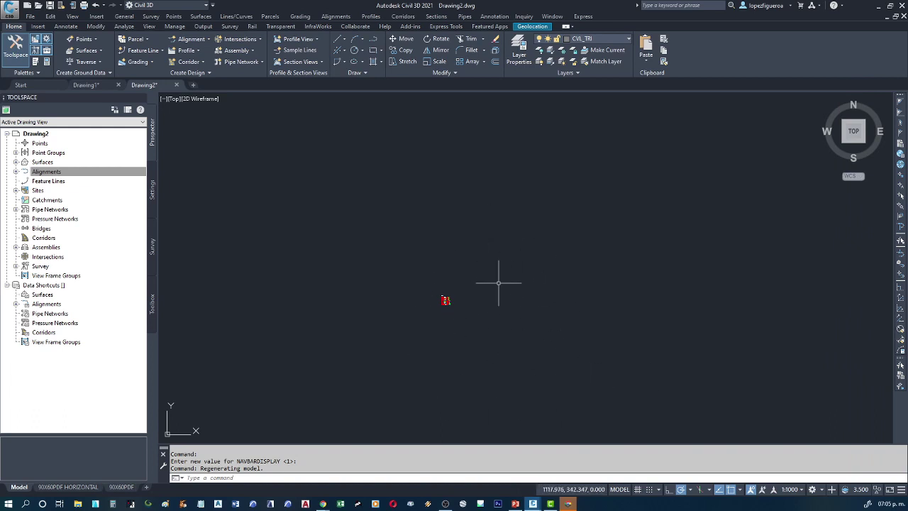
left_click(619, 490)
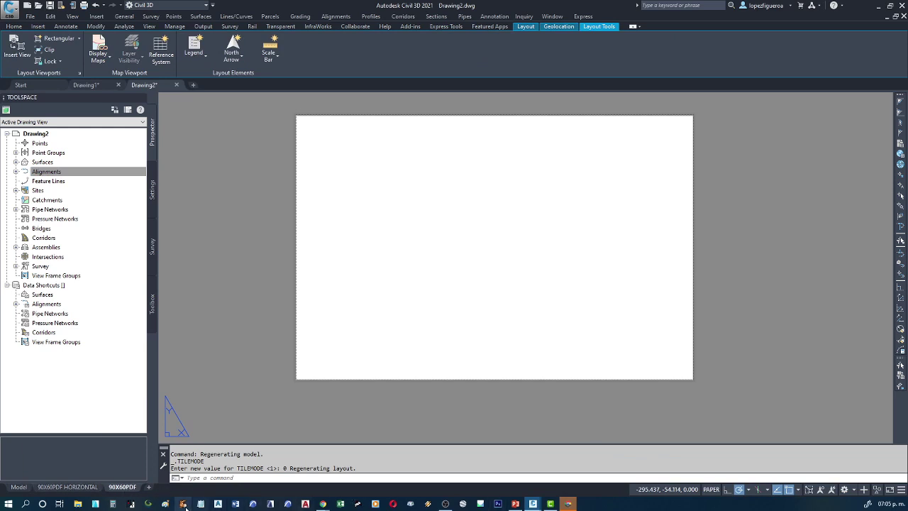
Step: Look over the 90X60PDF HORIZONTAL title block and PLANTA TOPOGRAFICA legend, then return to Model
left_click(65, 487)
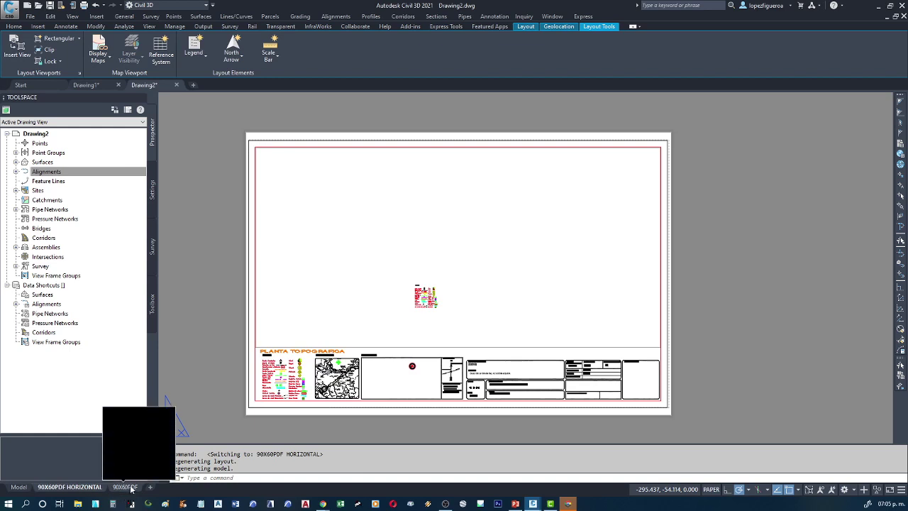
left_click(125, 487)
left_click(50, 488)
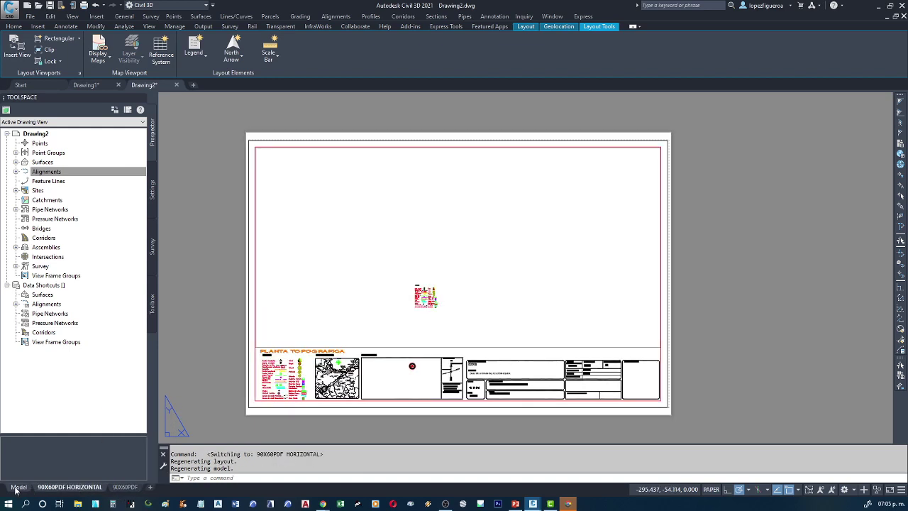
left_click(19, 487)
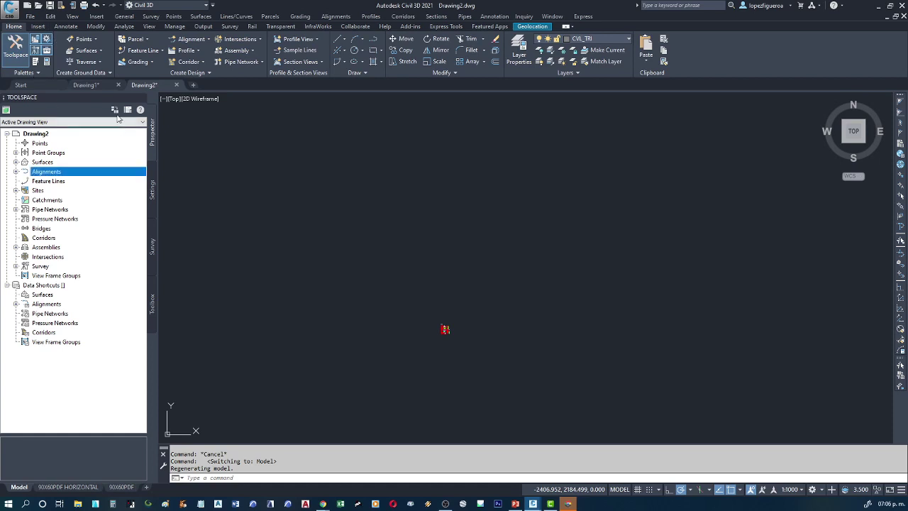
Step: Zoom into the Arbol/Nopal/Tronco legend and open Properties for the Arbol text
left_click(14, 52)
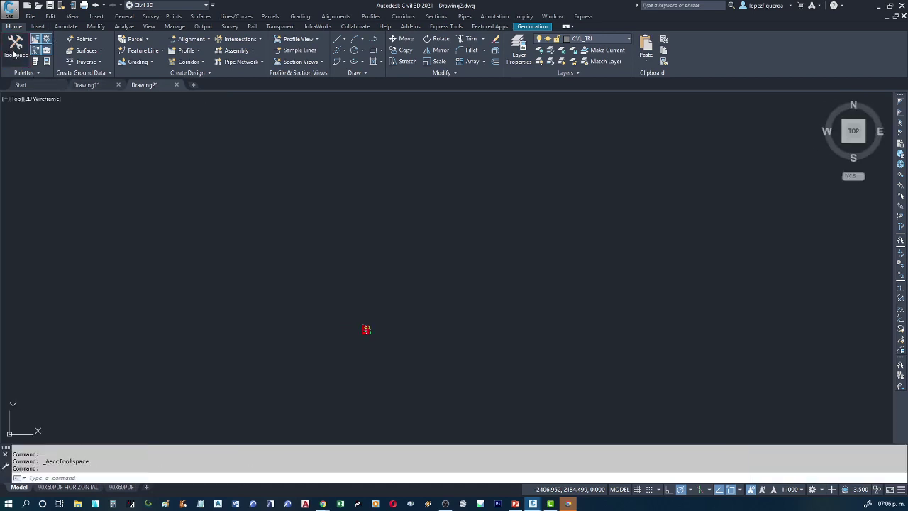
left_click(15, 52)
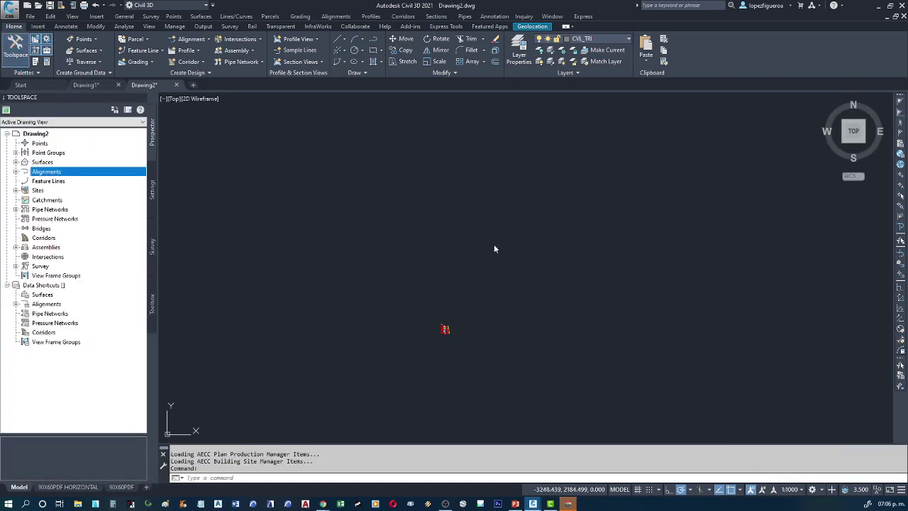
left_click(489, 306)
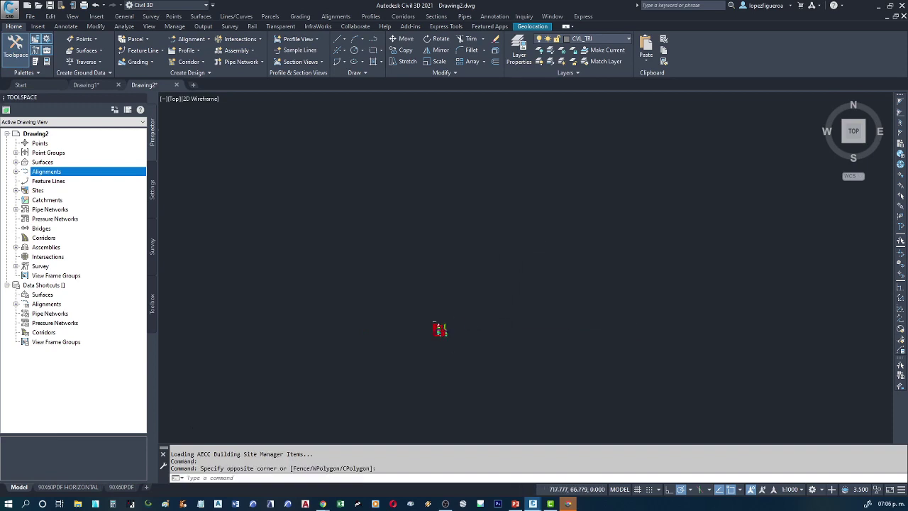
scroll(437, 323, "up", 5)
scroll(383, 298, "up", 3)
scroll(336, 287, "up", 2)
scroll(339, 293, "up", 1)
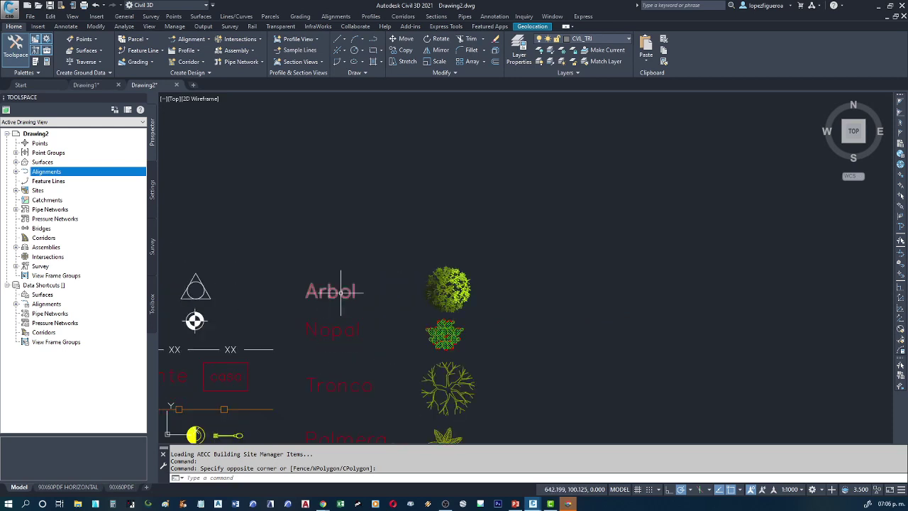
left_click(341, 292)
right_click(340, 230)
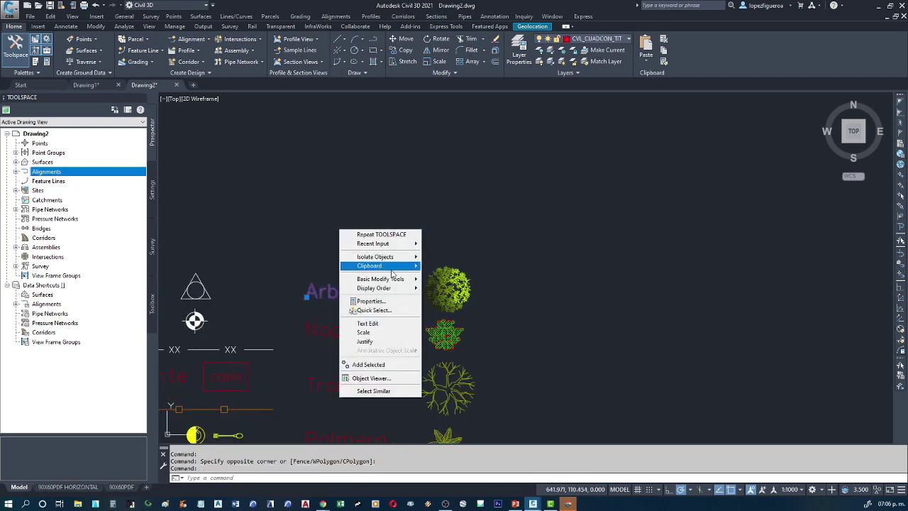
left_click(382, 303)
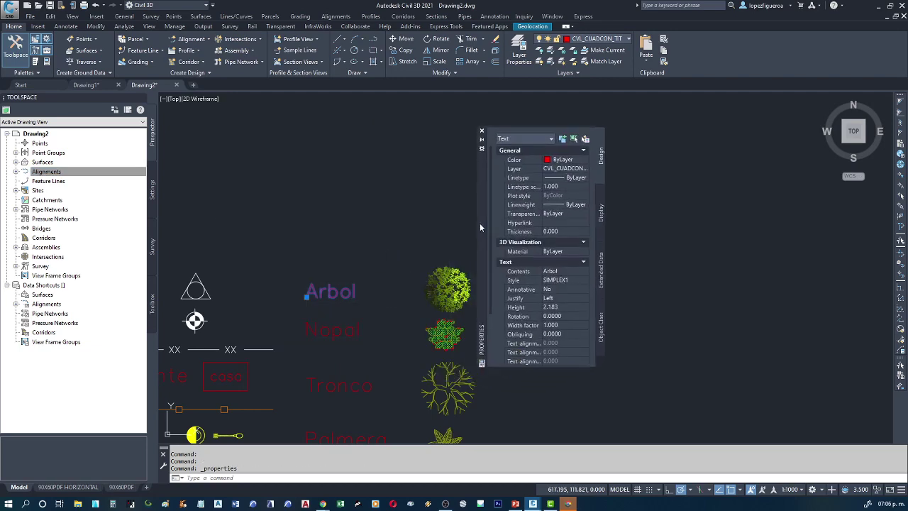
Step: Dock the Properties palette on the right edge of the window and adjust its width
left_click_drag(471, 228, 901, 217)
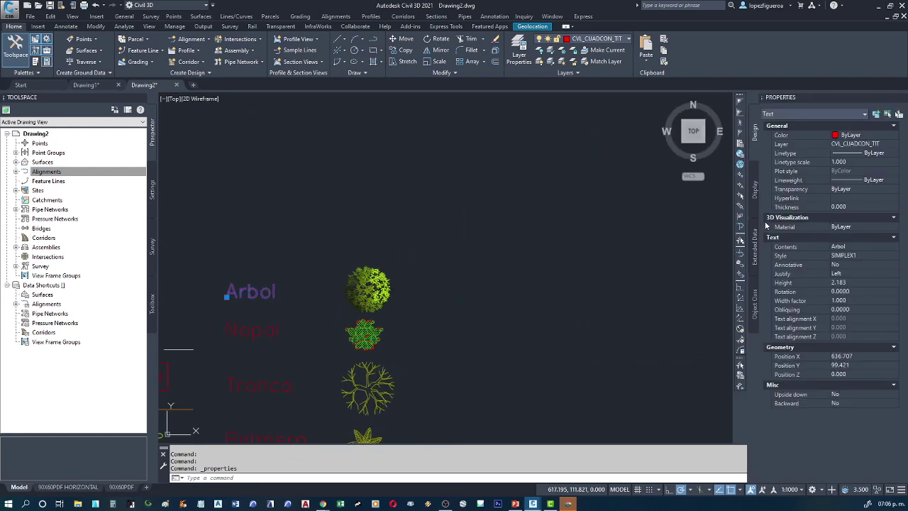
left_click_drag(748, 216, 811, 219)
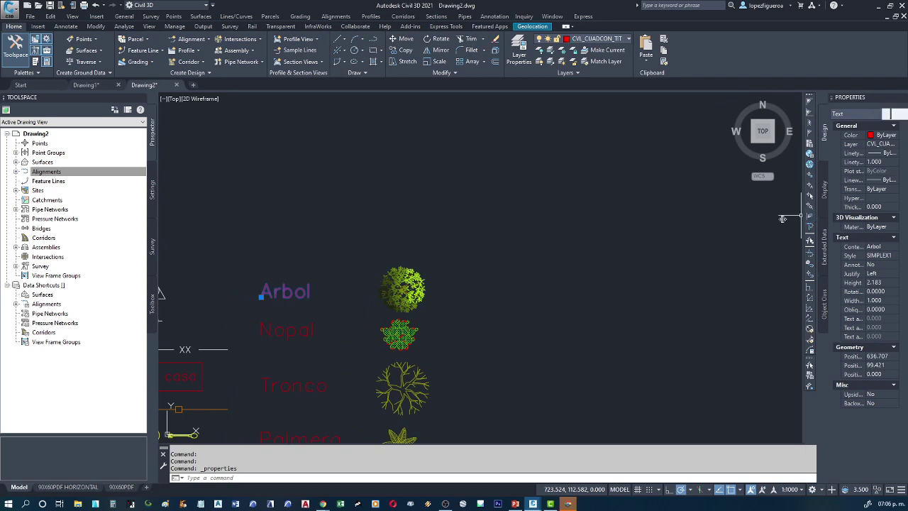
left_click_drag(817, 214, 795, 214)
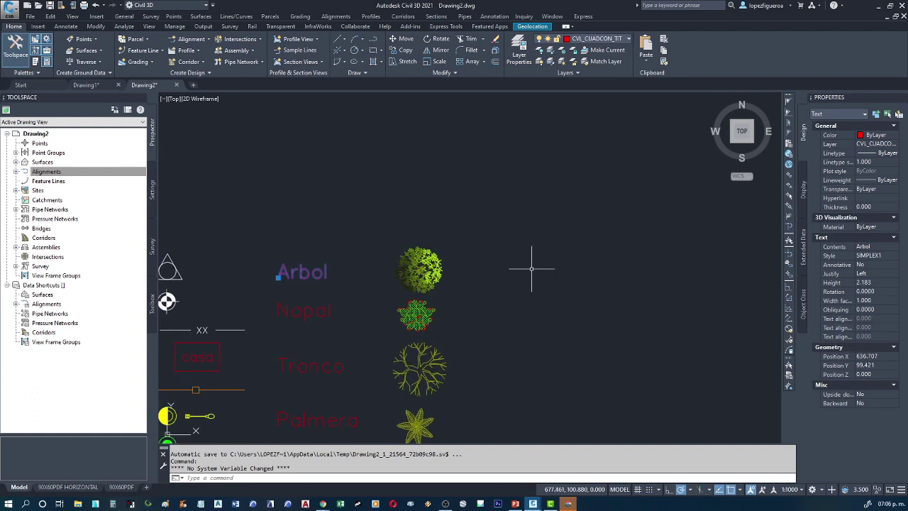
key("Escape")
middle_click_drag(438, 296, 564, 281)
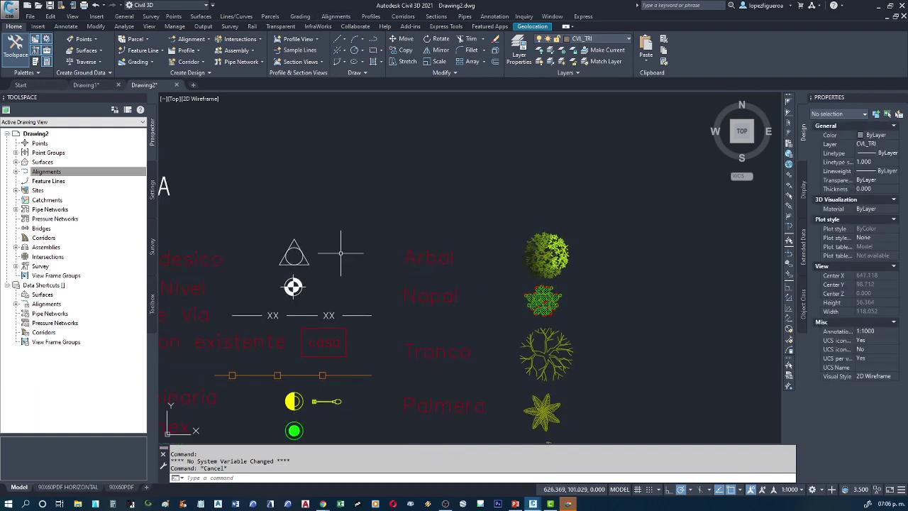
left_click(308, 262)
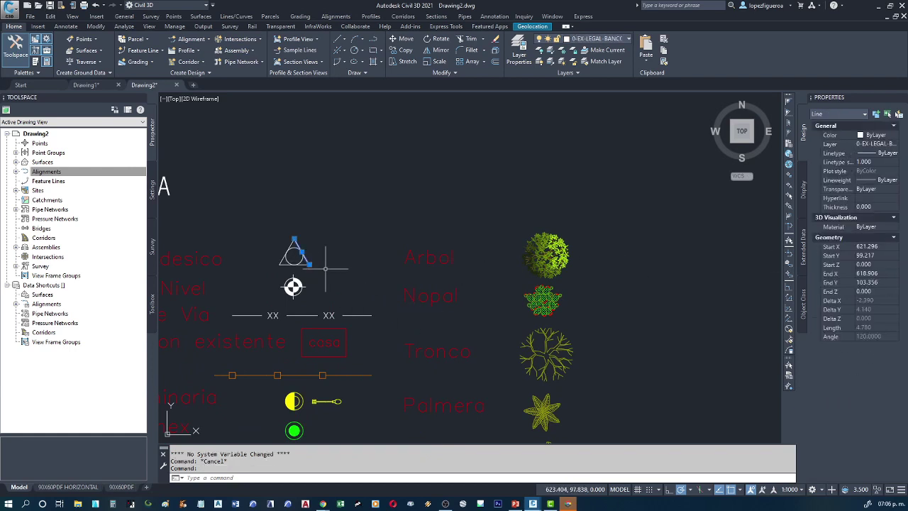
key("Escape")
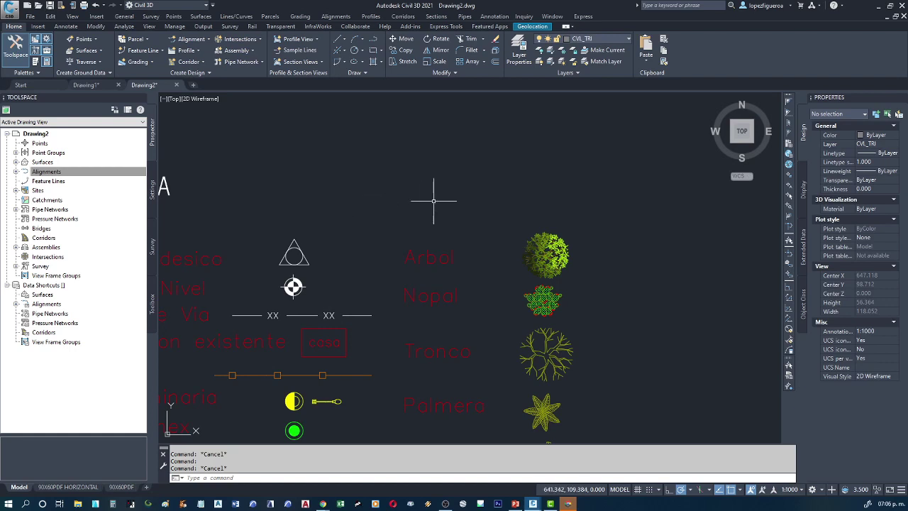
middle_click_drag(434, 204, 426, 233)
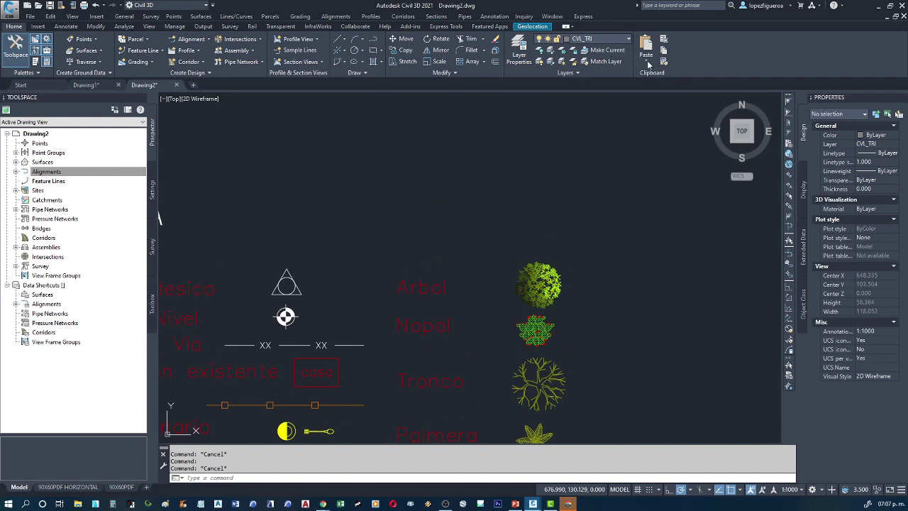
left_click(583, 144)
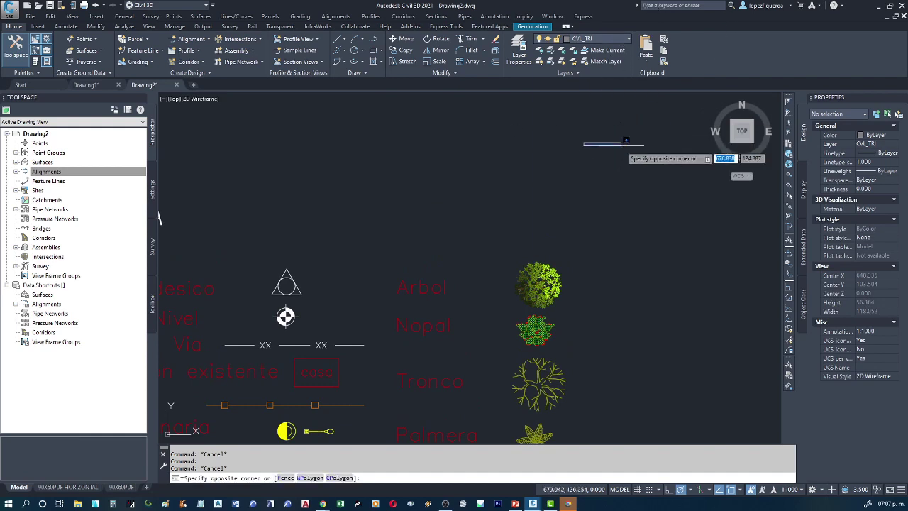
left_click(544, 169)
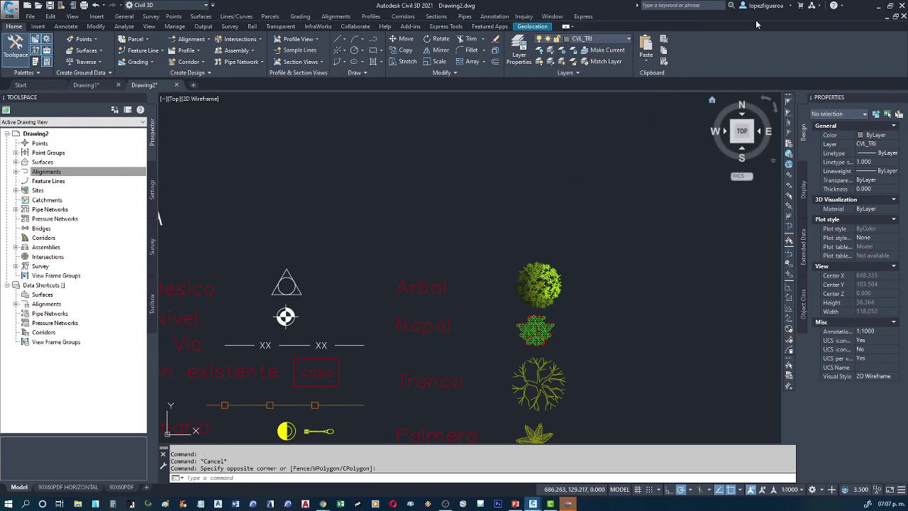
left_click(790, 7)
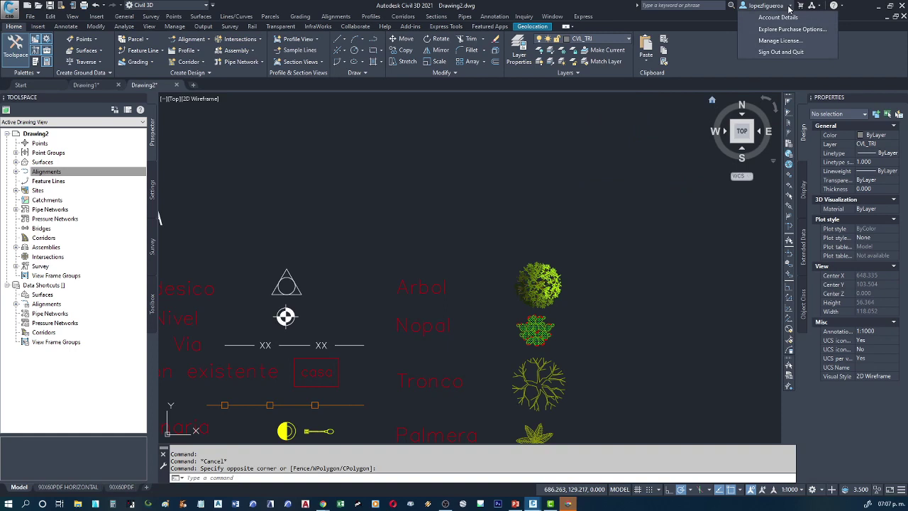
left_click(790, 7)
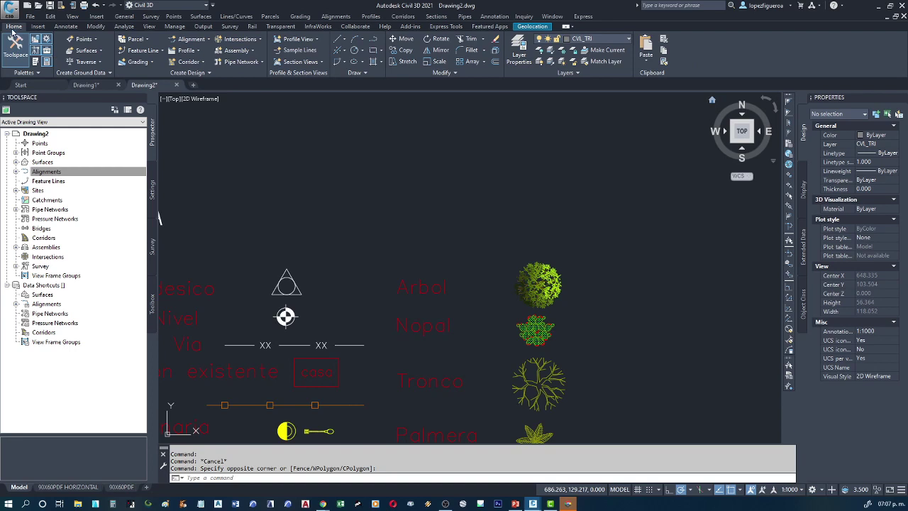
Step: Browse the Insert, Annotate, Modify, Analyze, View, Manage, Output, Survey, Rail, Transparent and InfraWorks tabs
left_click(37, 27)
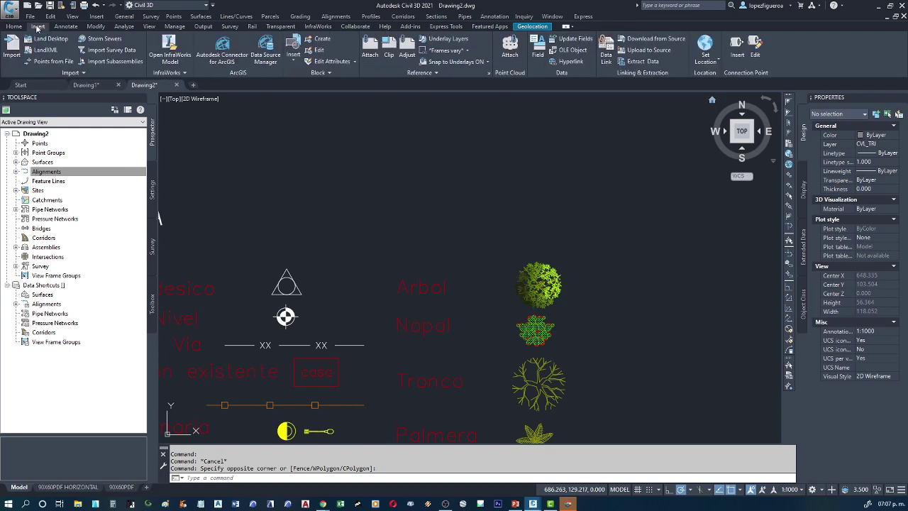
left_click(66, 26)
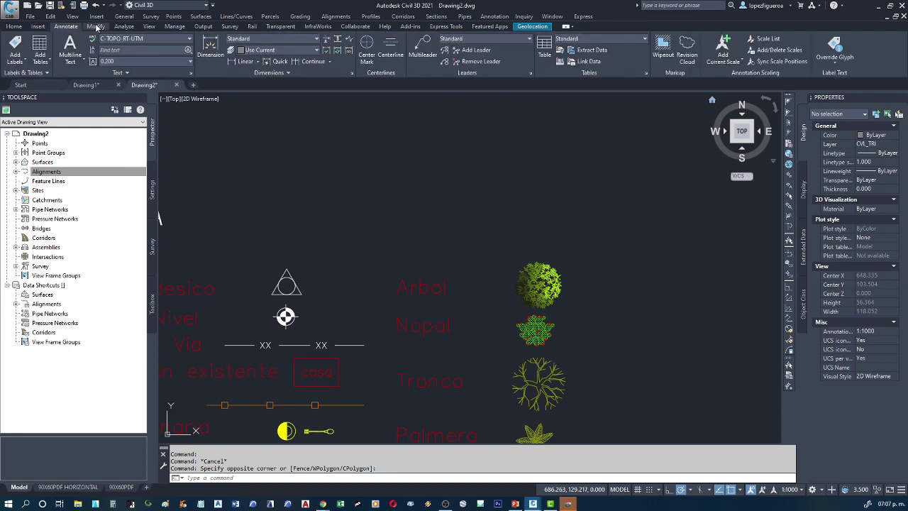
left_click(96, 26)
left_click(124, 26)
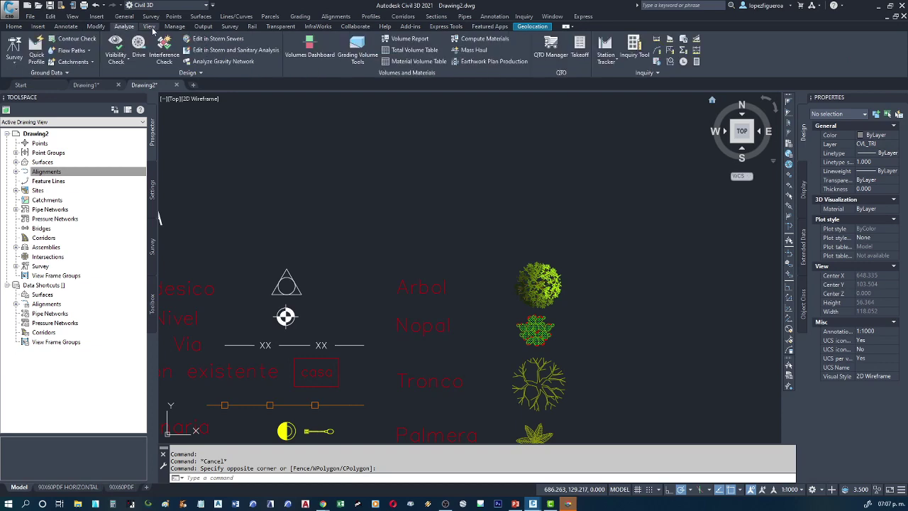
left_click(152, 27)
left_click(175, 27)
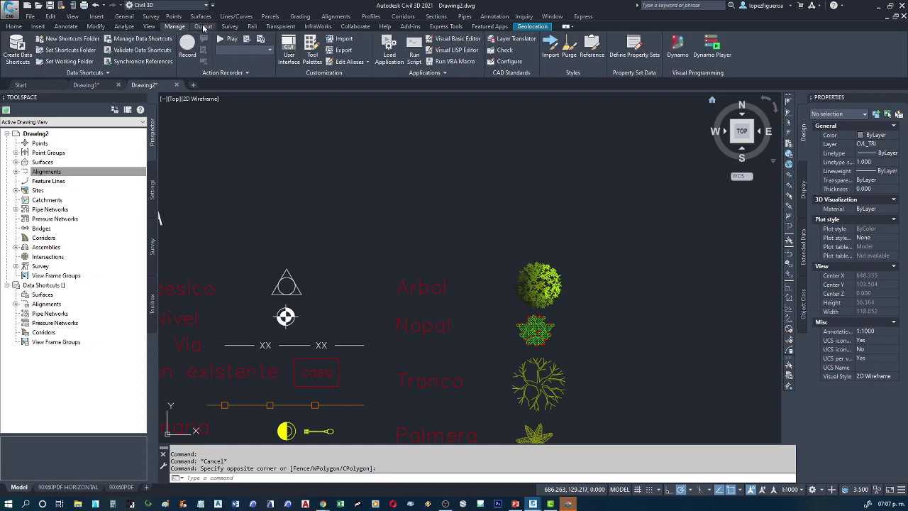
left_click(204, 27)
left_click(230, 27)
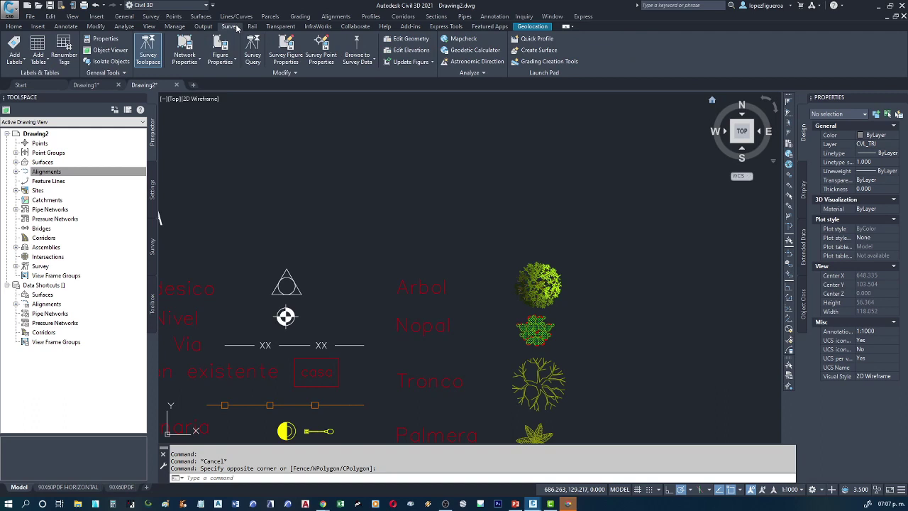
left_click(253, 27)
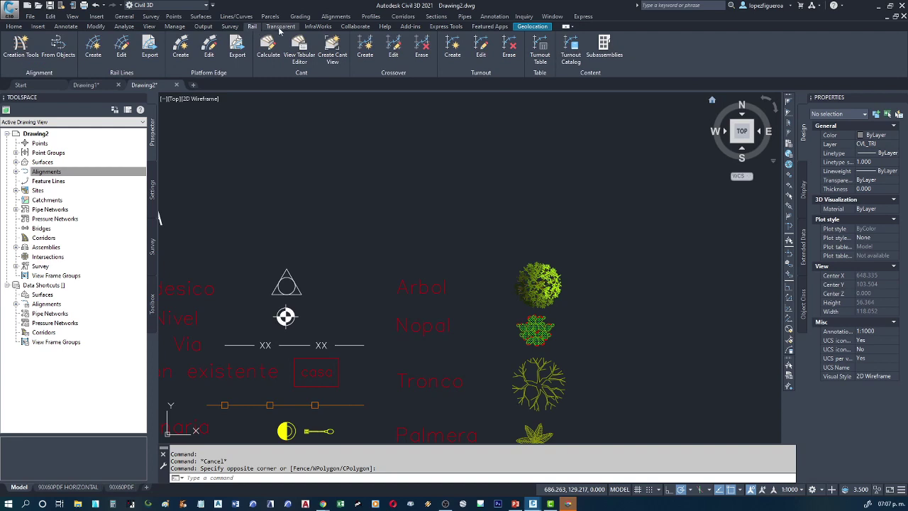
left_click(281, 27)
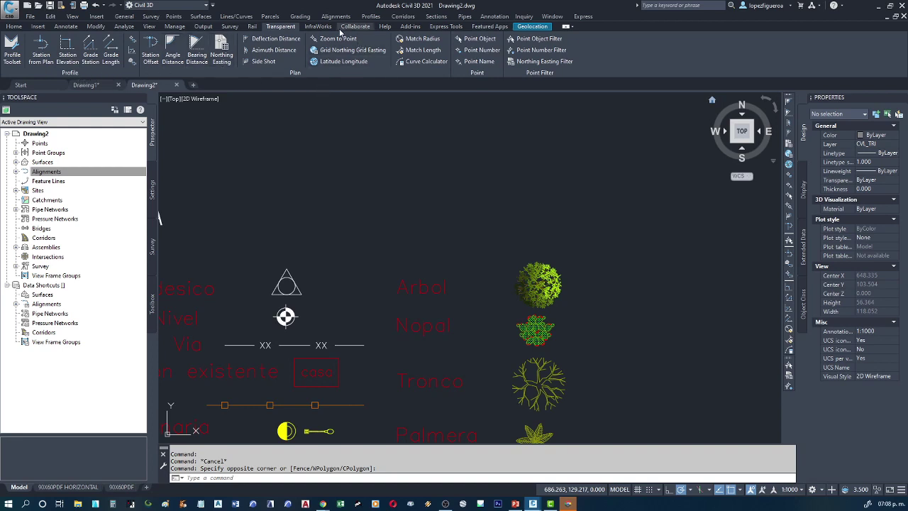
left_click(318, 27)
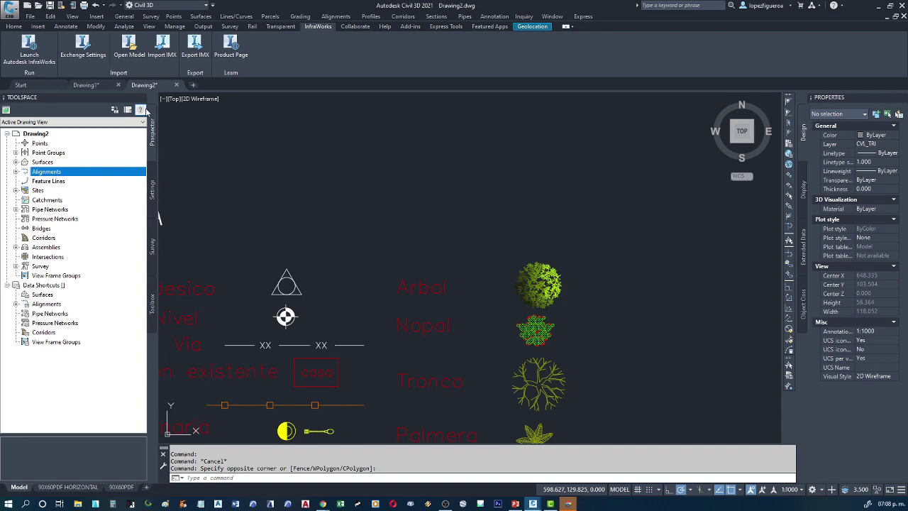
Step: Browse the Collaborate, Help, Add-ins, Express Tools, Featured Apps and Geolocation ribbon tabs
left_click(354, 27)
left_click(384, 27)
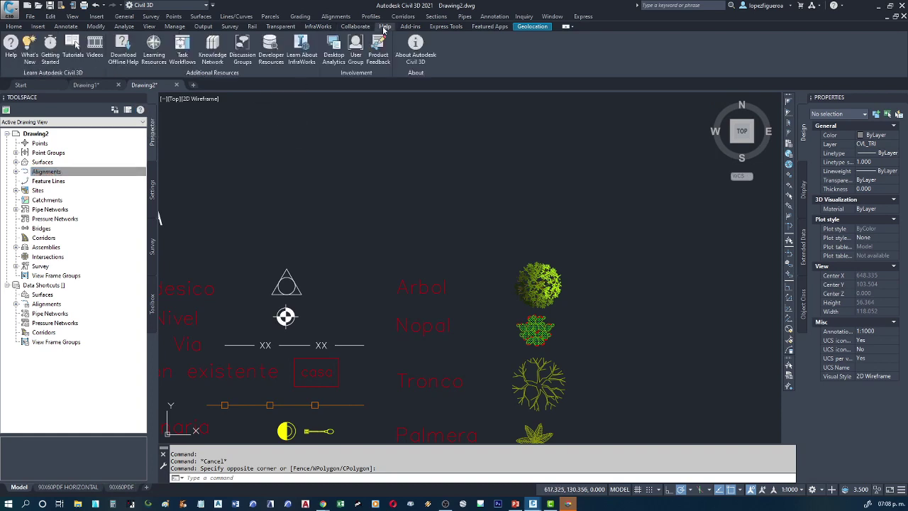
left_click(410, 27)
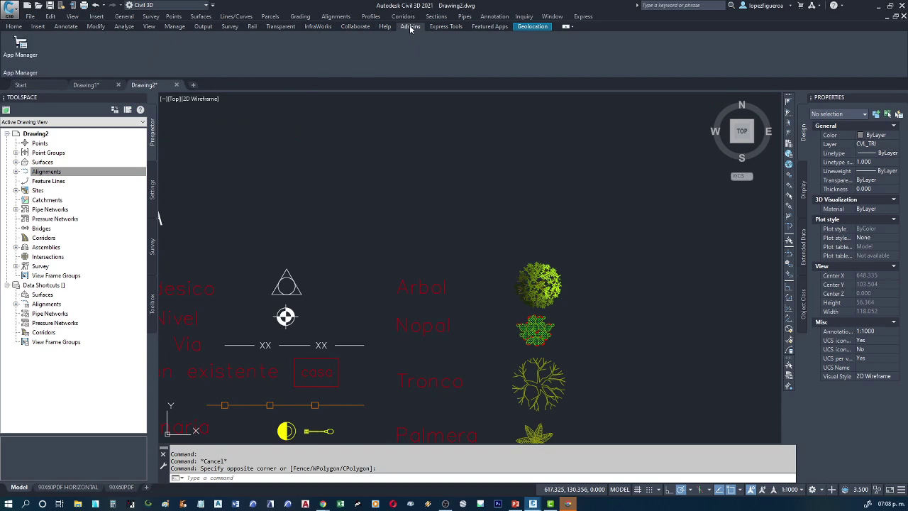
left_click(449, 27)
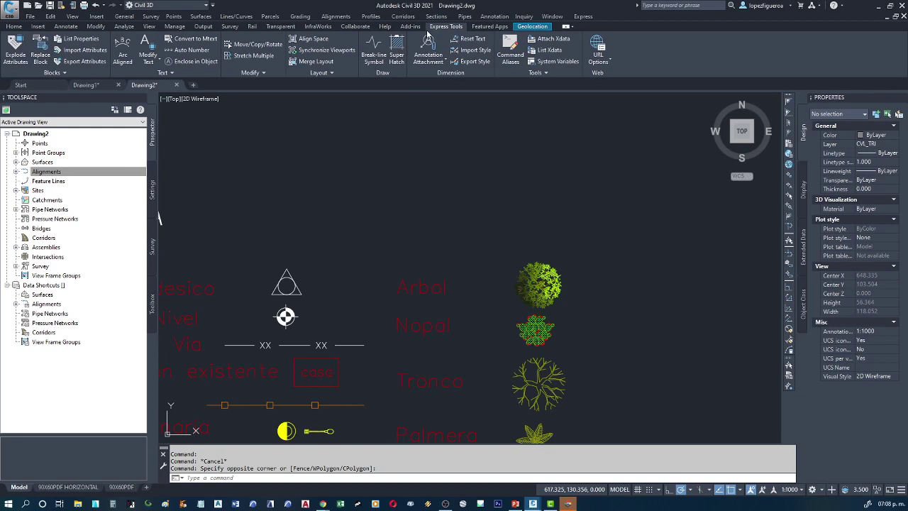
left_click(490, 28)
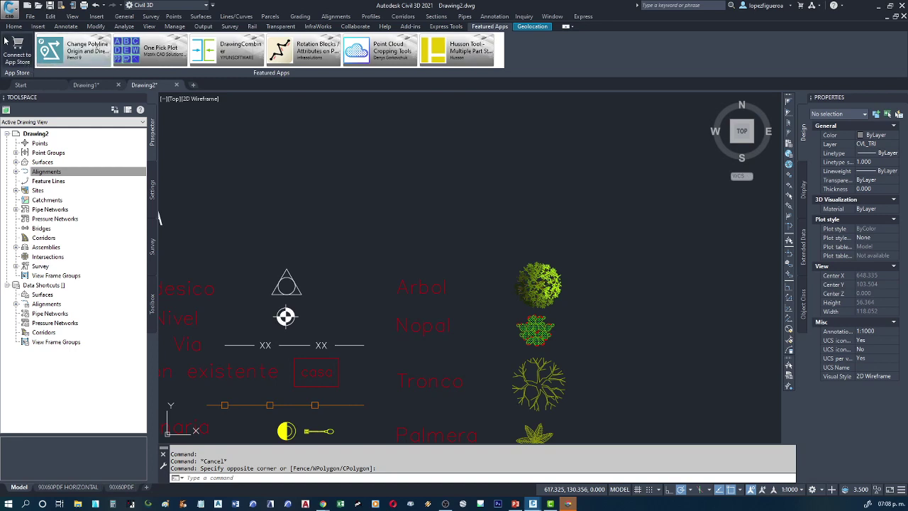
left_click(534, 27)
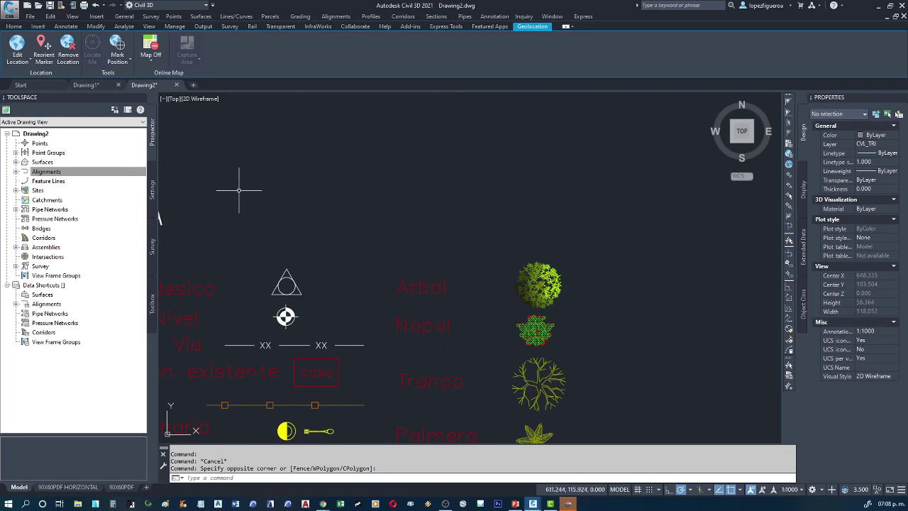
Step: In Drawing2's Edit Drawing Settings, confirm meters and zone UTM84-14N, then close with Aceptar
left_click(151, 191)
left_click(83, 133)
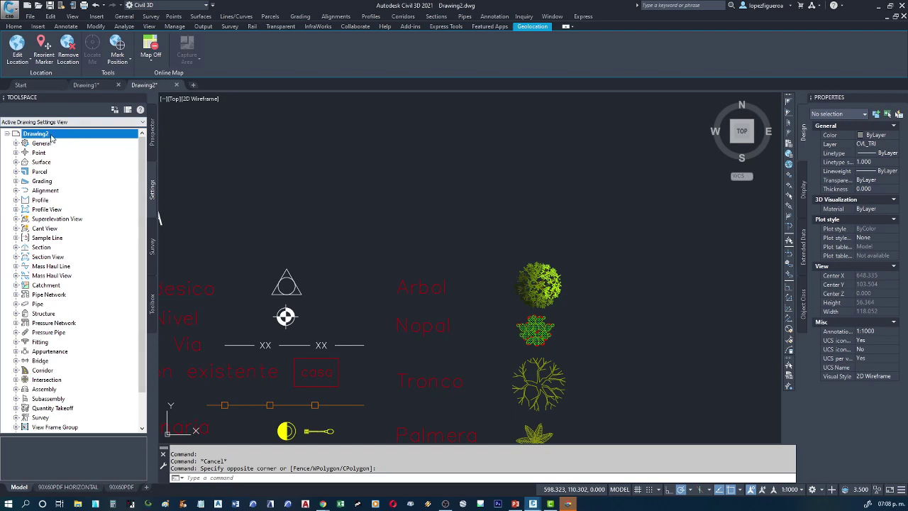
right_click(66, 135)
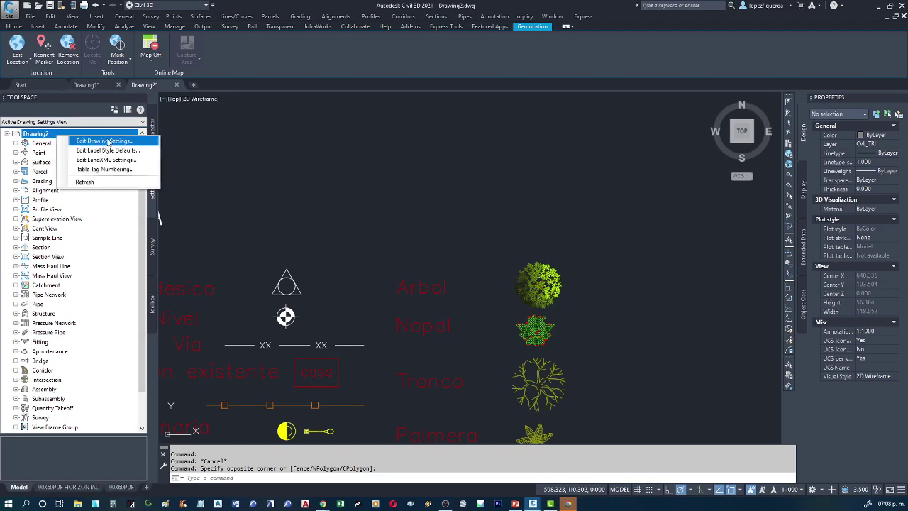
left_click(106, 142)
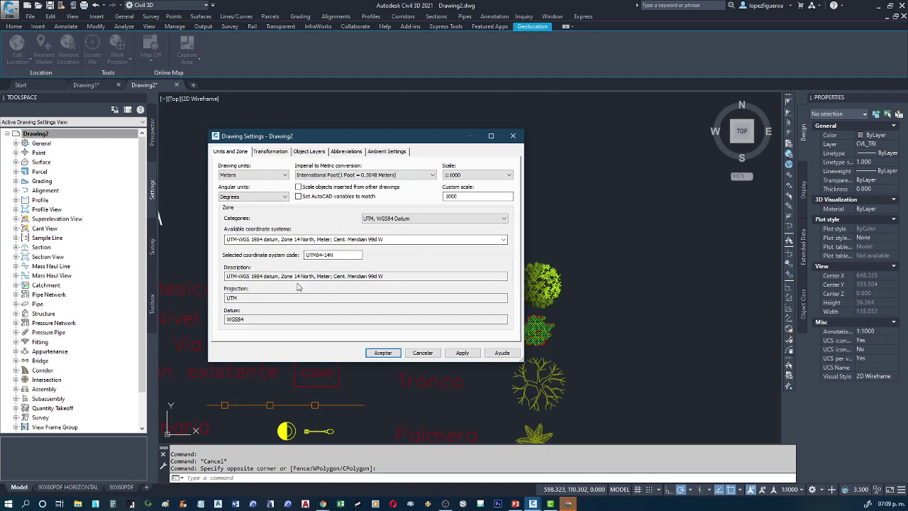
left_click(383, 353)
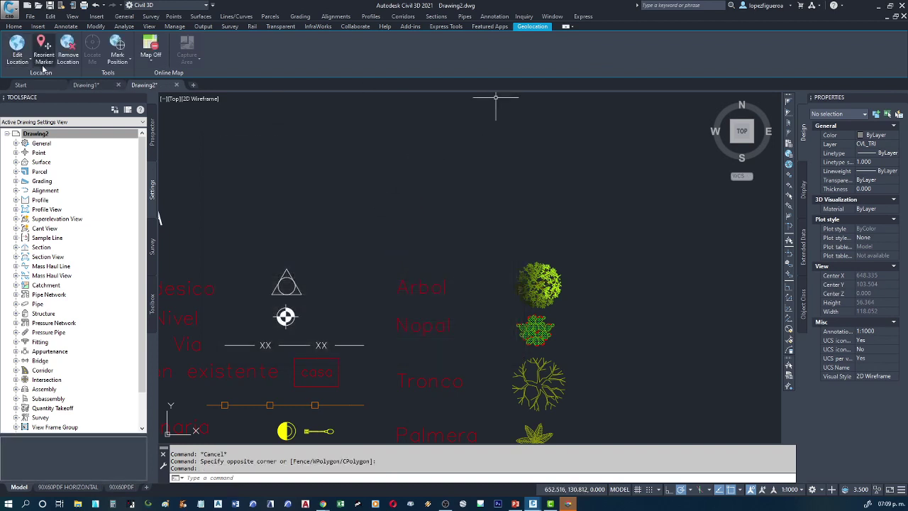
Step: Zoom out and pan to bring the full SIMBOLOGIA legend into view
scroll(420, 242, "down", 3)
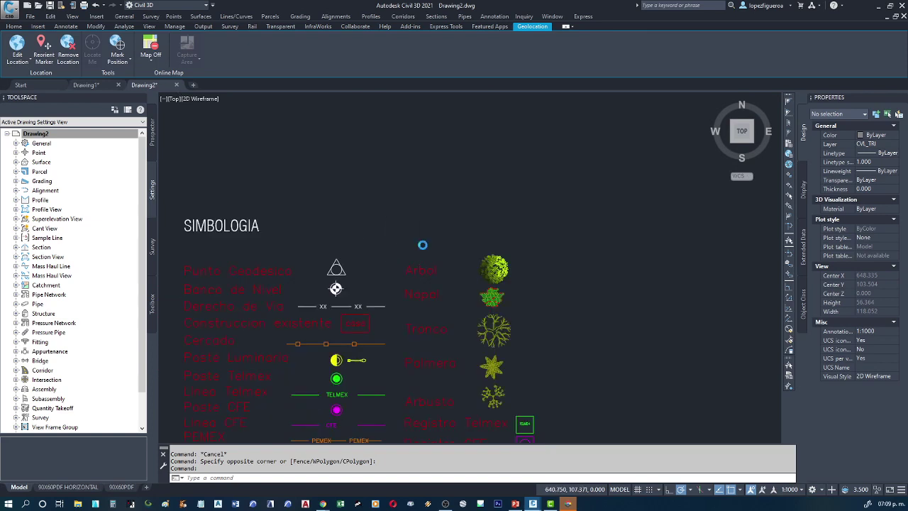
scroll(424, 248, "down", 5)
middle_click_drag(425, 248, 381, 310)
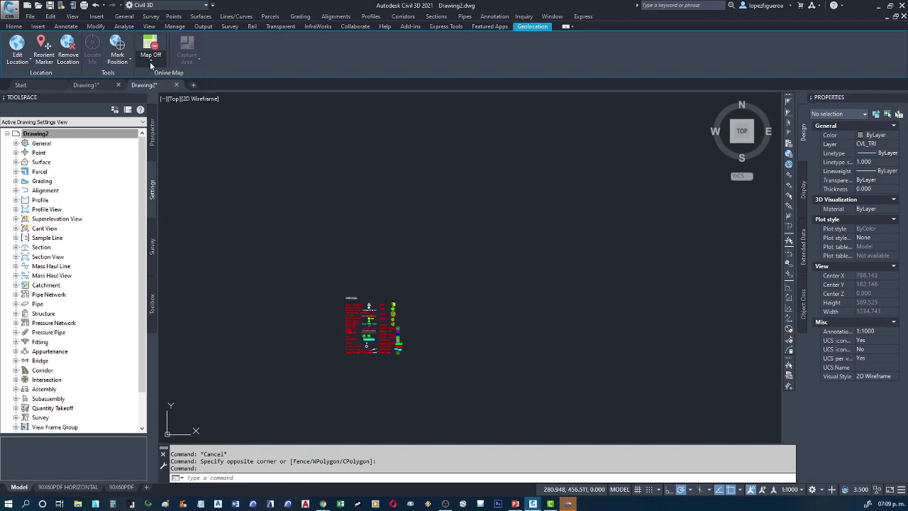
left_click(151, 57)
left_click(163, 80)
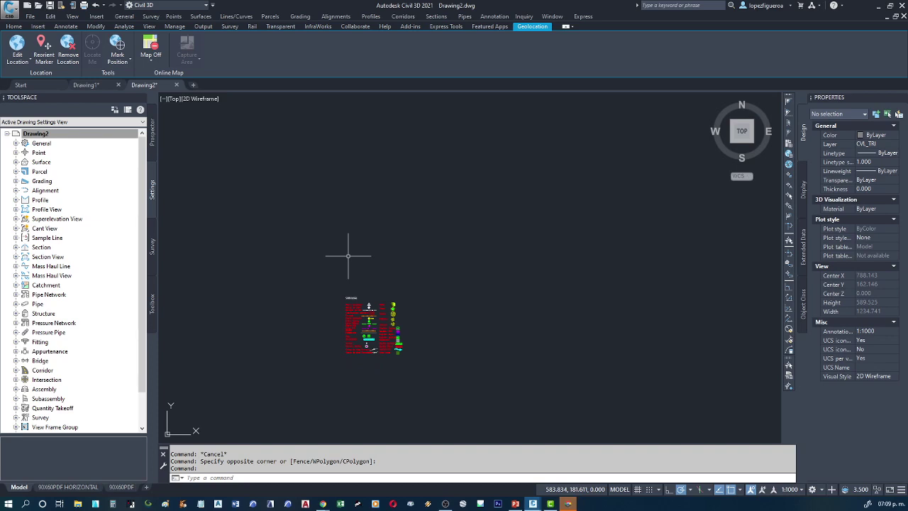
mouse_move(395, 315)
middle_mouse_down()
mouse_move(372, 324)
mouse_move(354, 305)
middle_mouse_up()
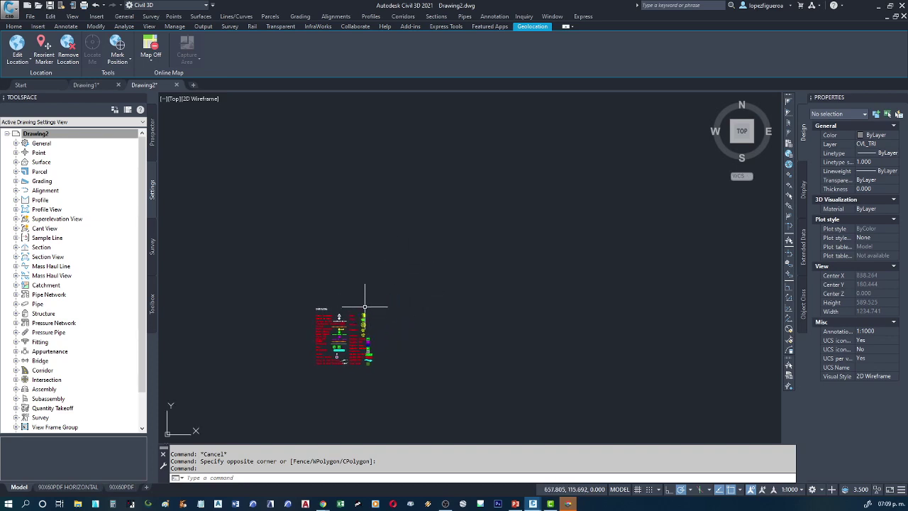
Step: Zoom out slightly and narrow the Toolspace drawing settings panel by dragging its edge left
scroll(372, 263, "down", 2)
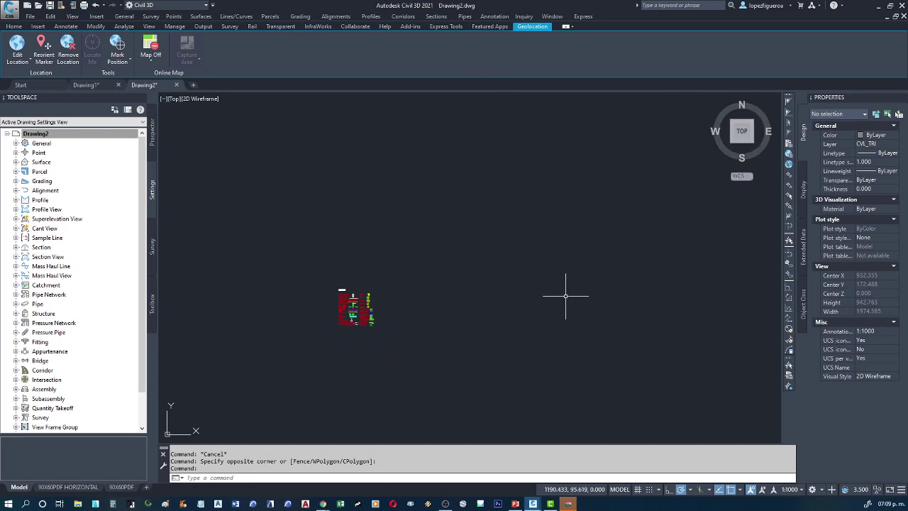
left_click(161, 308)
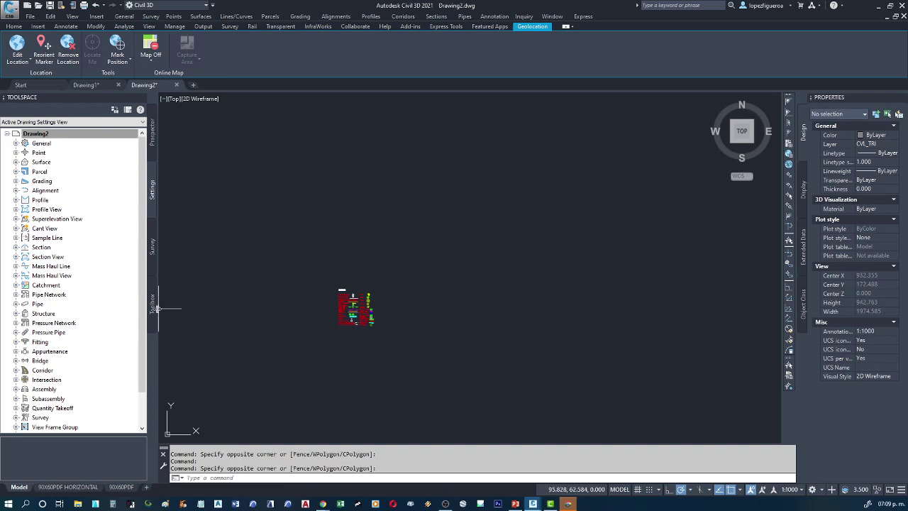
left_click_drag(158, 310, 122, 310)
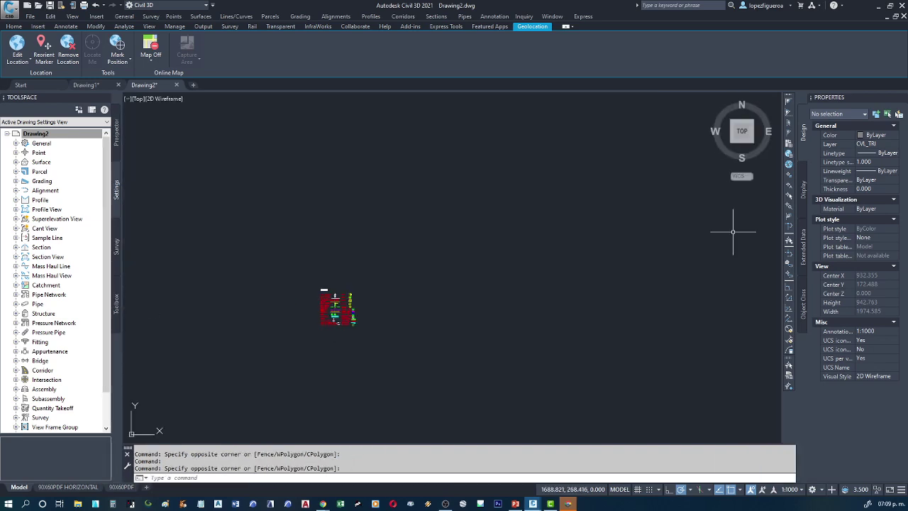